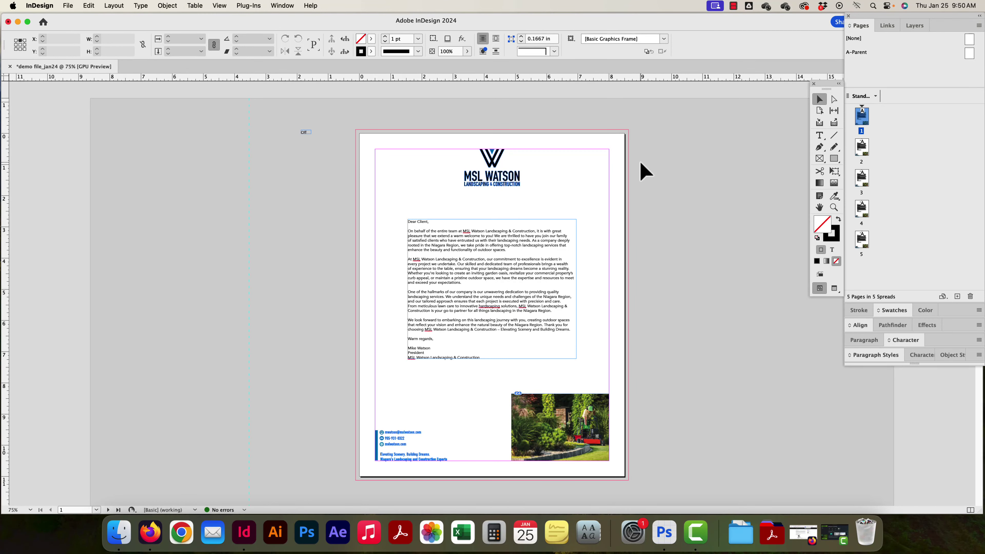
- Create a 3.5 by 2 inch landscape document in inches, without facing pages and with linked 0.25 in margins on all sides
{"action": "left_click", "coordinate": [821, 111]}
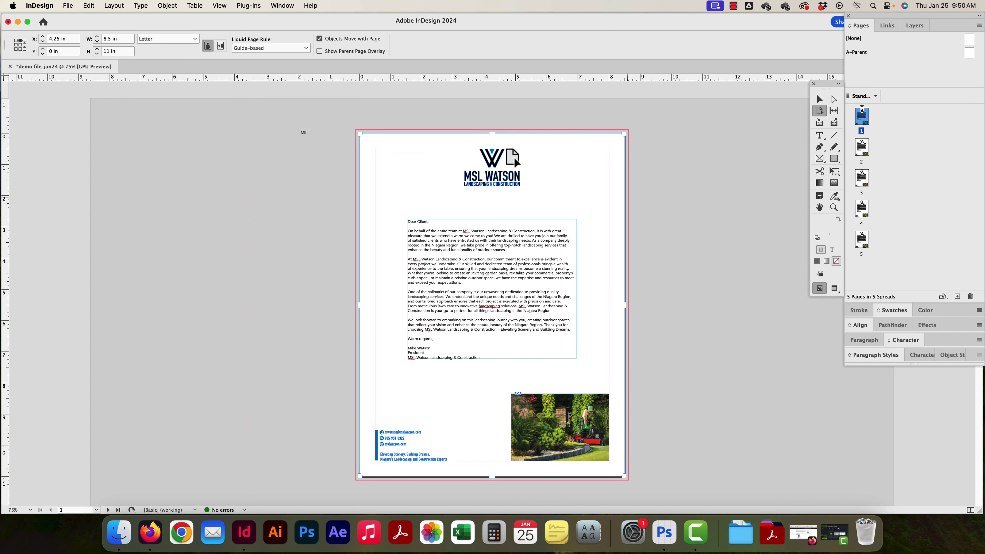
{"action": "key", "text": "super+n"}
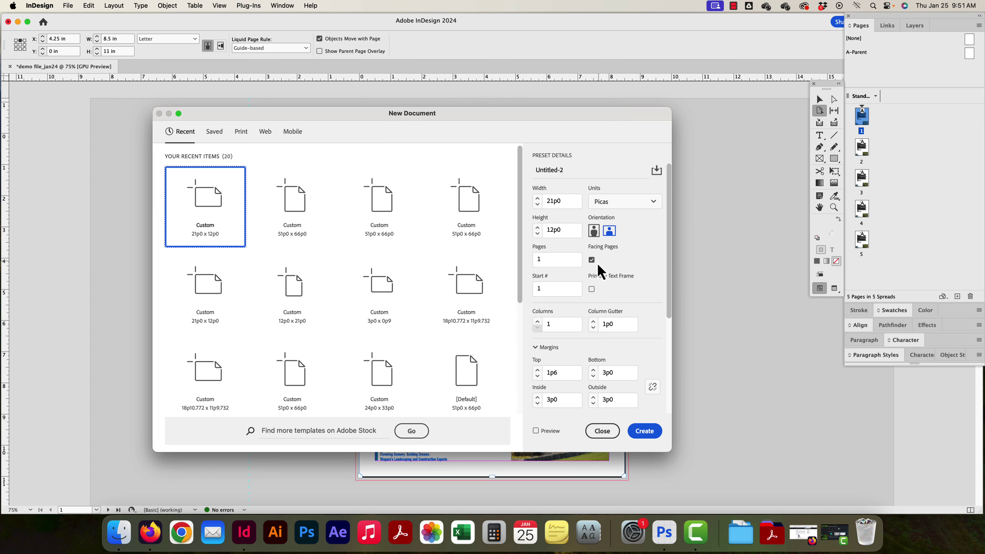
{"action": "left_click", "coordinate": [605, 203]}
{"action": "left_click", "coordinate": [603, 250]}
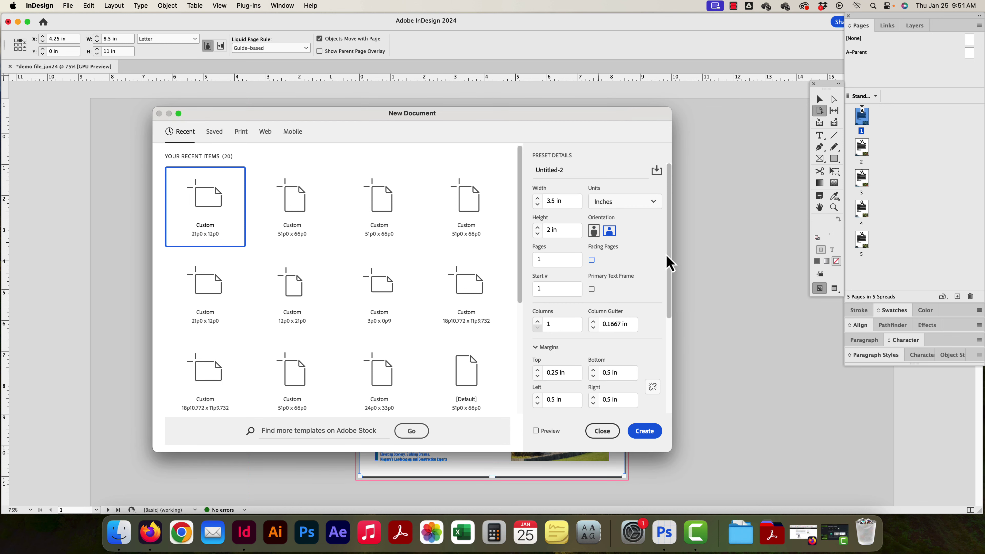
{"action": "scroll", "coordinate": [670, 263], "scroll_direction": "down", "scroll_amount": 5}
{"action": "left_click", "coordinate": [651, 235]}
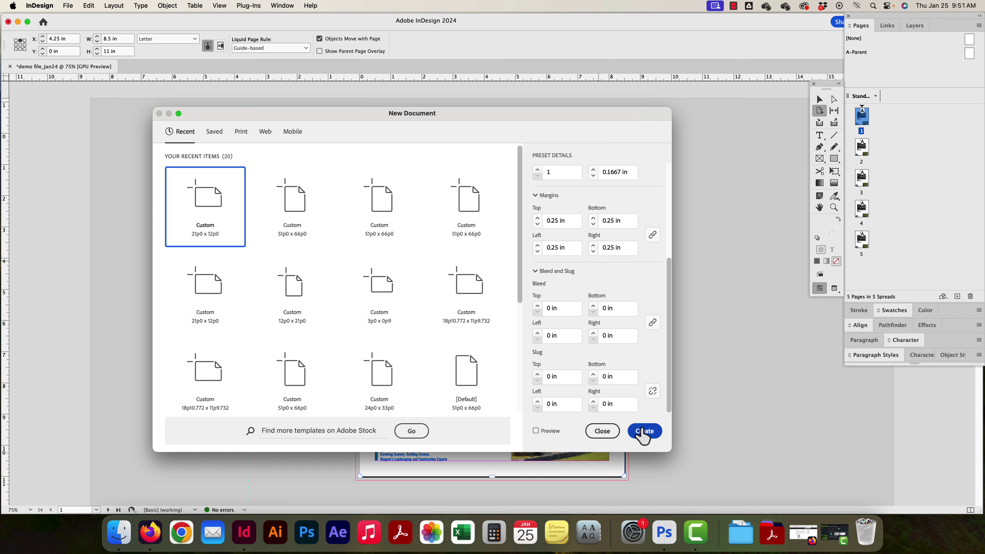
{"action": "left_click_drag", "start_coordinate": [669, 334], "coordinate": [690, 167]}
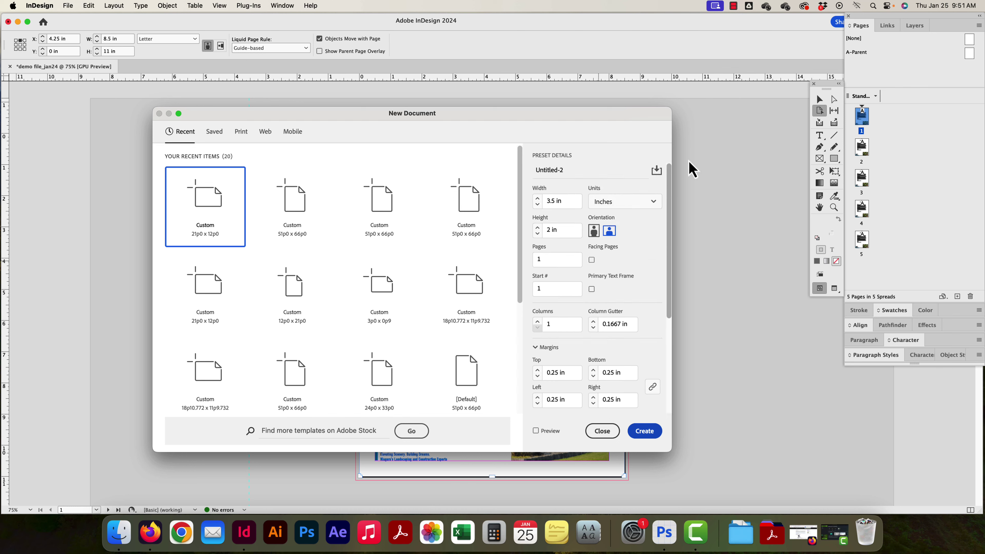
{"action": "left_click", "coordinate": [646, 432]}
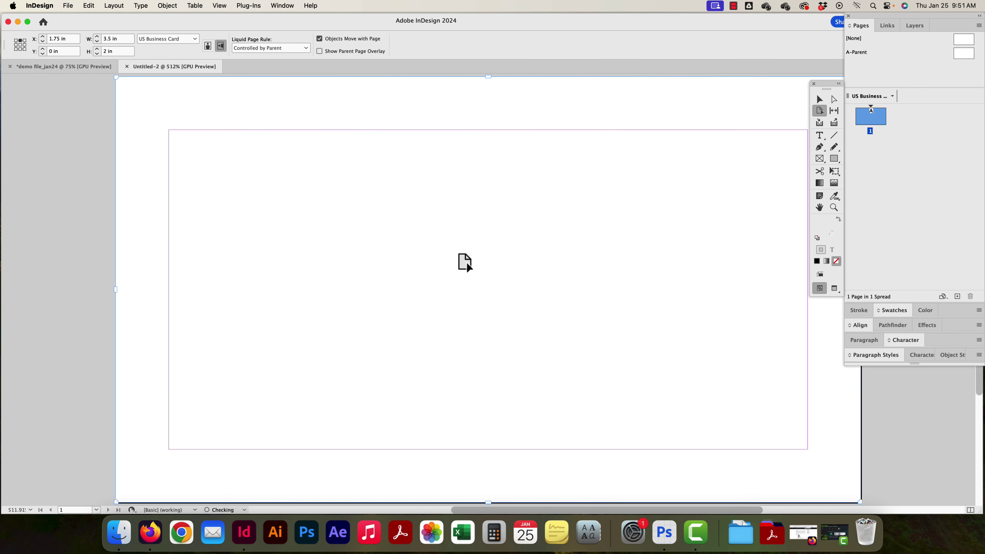
- Try adding a second page to the business card document in two ways, undoing each addition
{"action": "key", "text": "super+minus"}
{"action": "key", "text": "super+minus"}
{"action": "key", "text": "super+minus"}
{"action": "key", "text": "super+minus"}
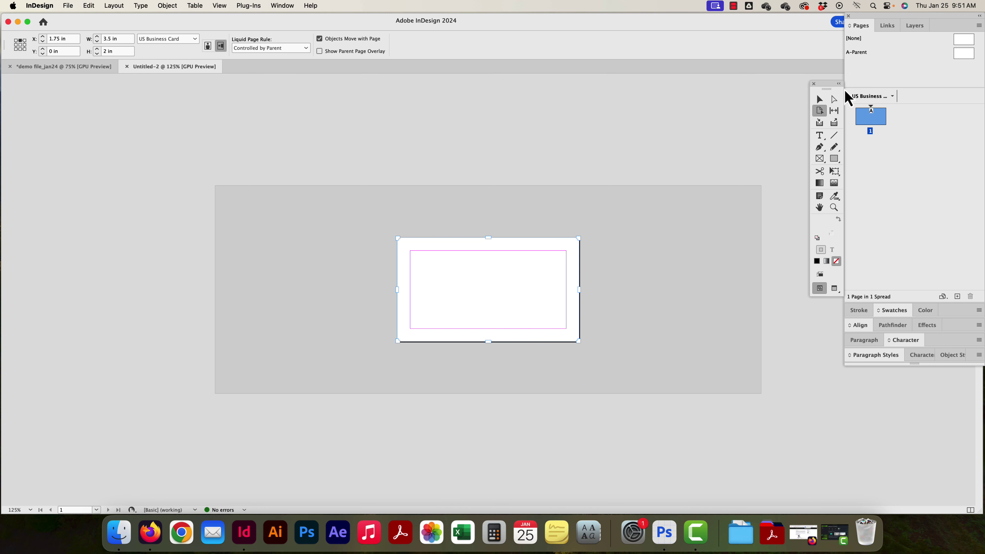
{"action": "left_click", "coordinate": [819, 99]}
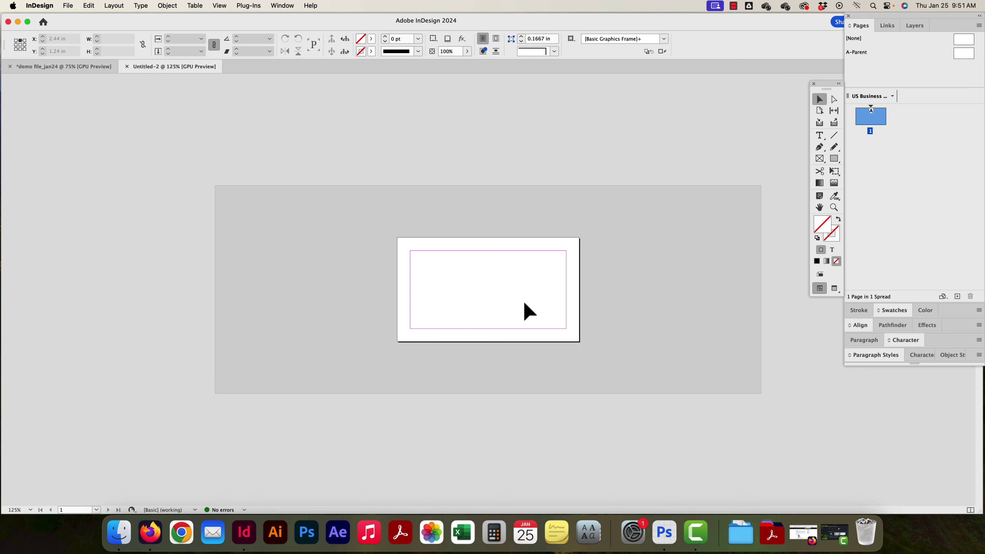
{"action": "left_click", "coordinate": [907, 178]}
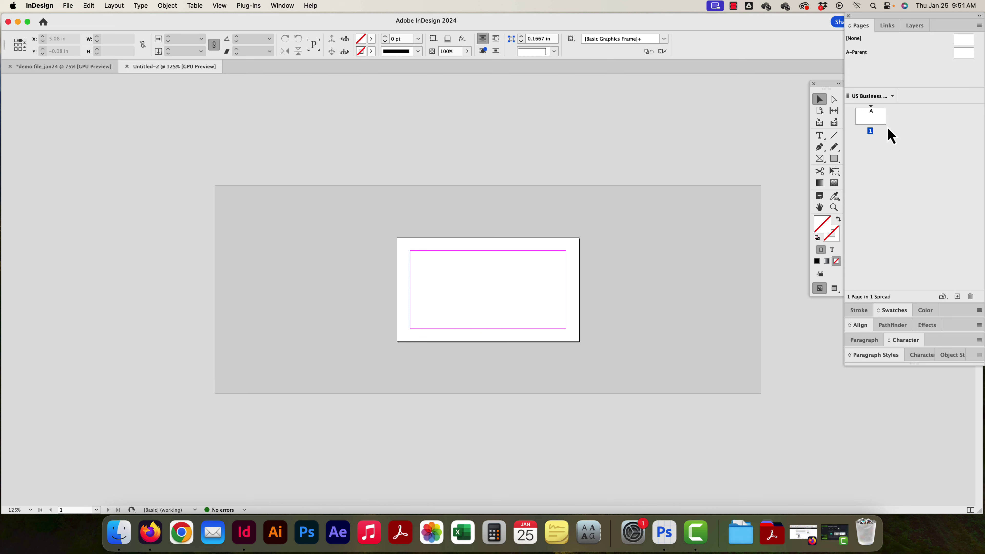
{"action": "left_click_drag", "start_coordinate": [869, 123], "coordinate": [898, 127]}
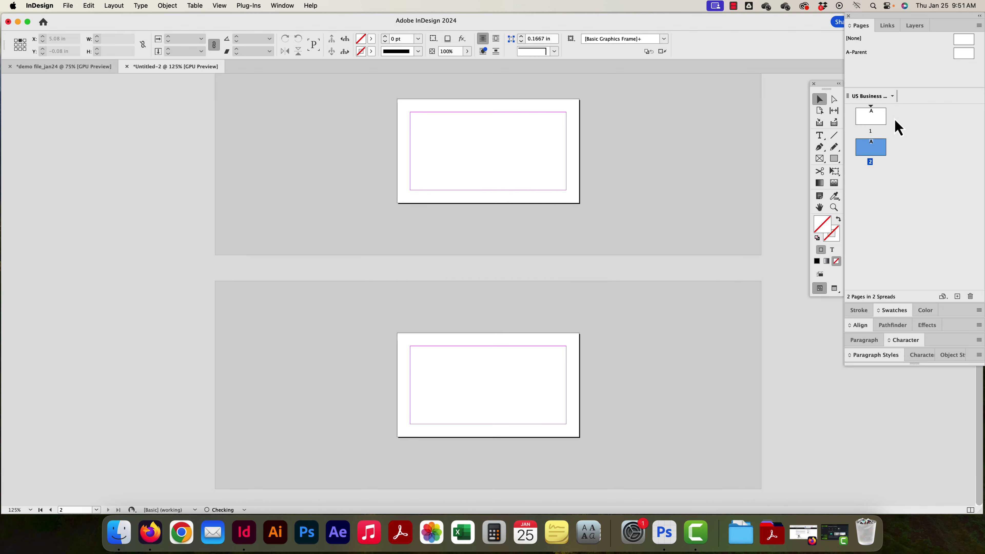
{"action": "key", "text": "super+z"}
{"action": "left_click", "coordinate": [958, 297]}
{"action": "key", "text": "super+z"}
{"action": "left_click", "coordinate": [979, 26]}
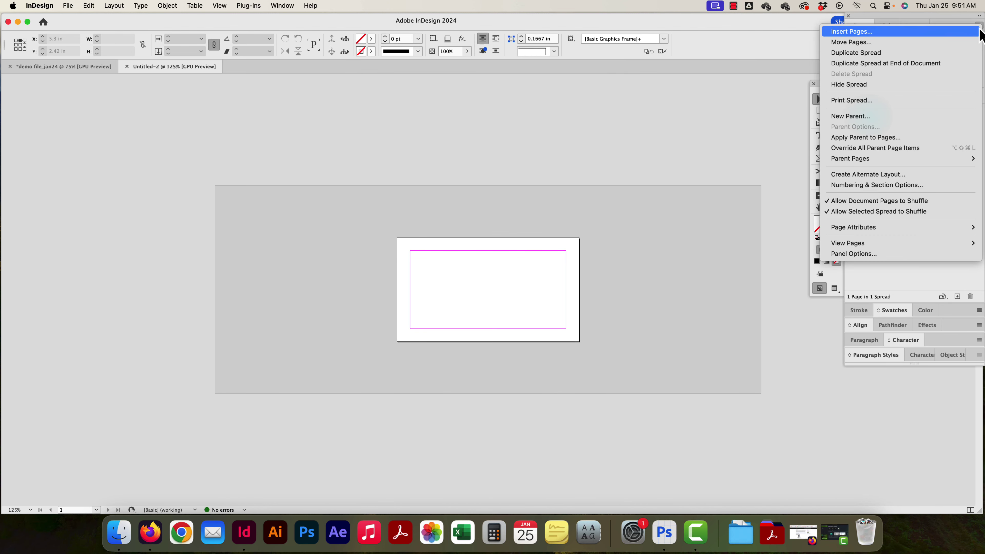
{"action": "left_click", "coordinate": [730, 260]}
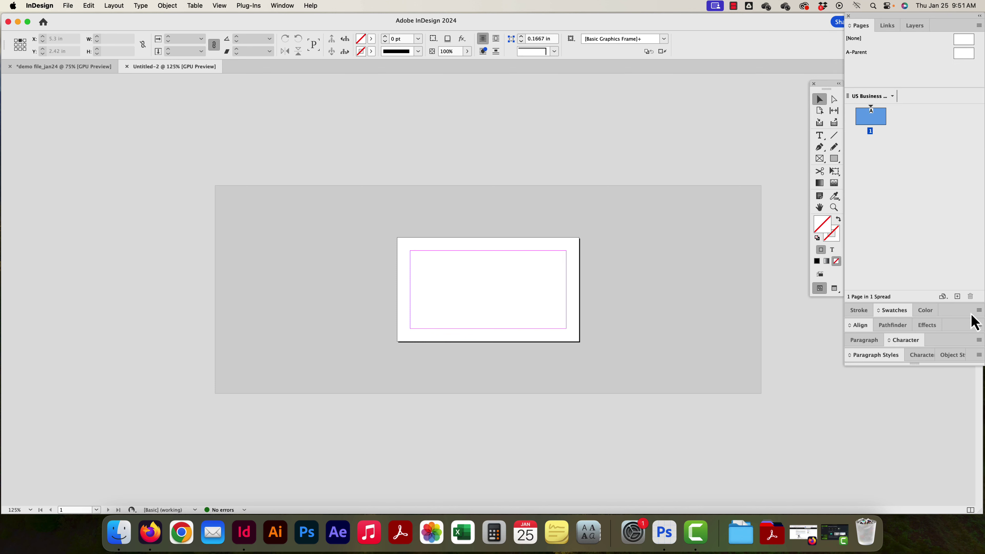
- Add a second page to the document and try enlarging it freehand with the Page tool
{"action": "left_click", "coordinate": [958, 297]}
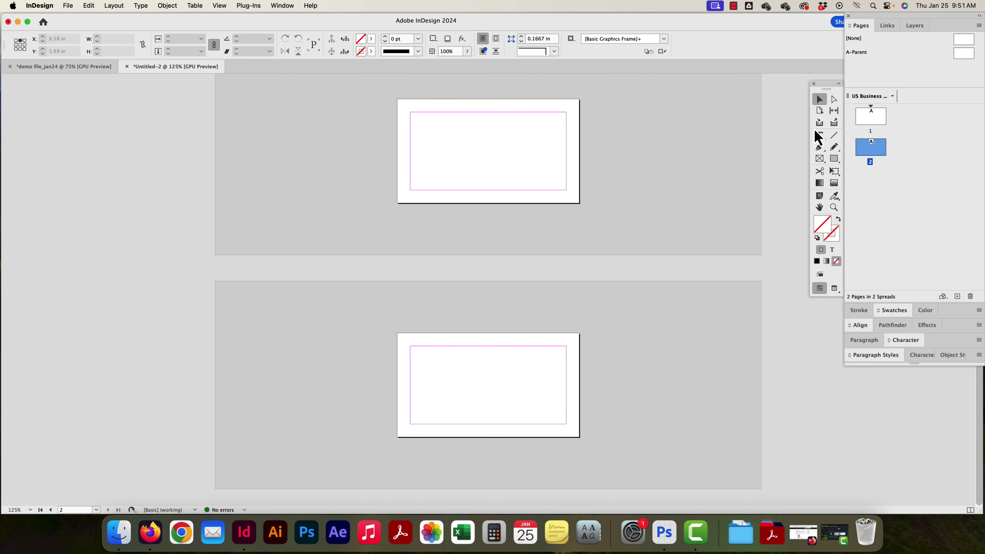
{"action": "left_click", "coordinate": [819, 114]}
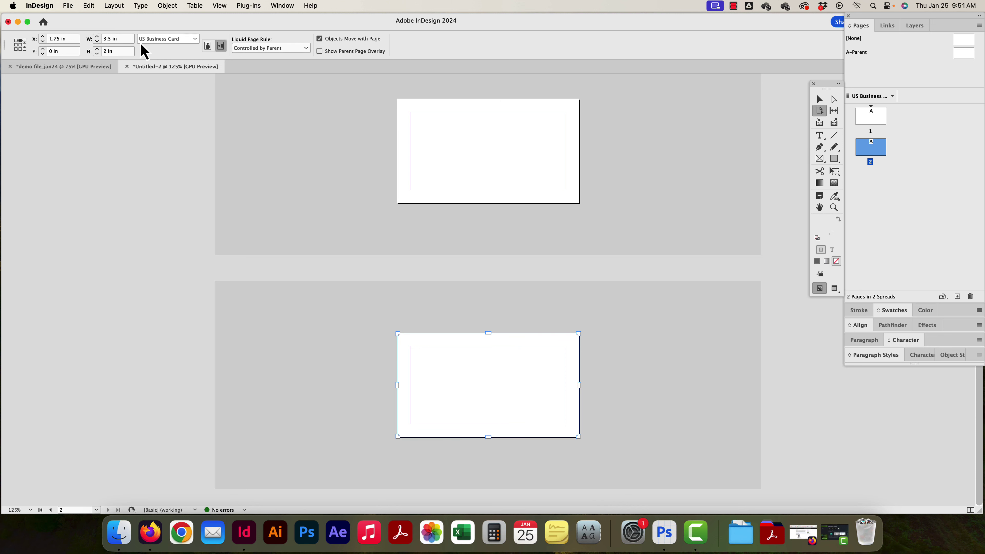
{"action": "left_click", "coordinate": [819, 99]}
{"action": "left_click", "coordinate": [819, 111]}
{"action": "left_click_drag", "start_coordinate": [579, 437], "coordinate": [635, 473]}
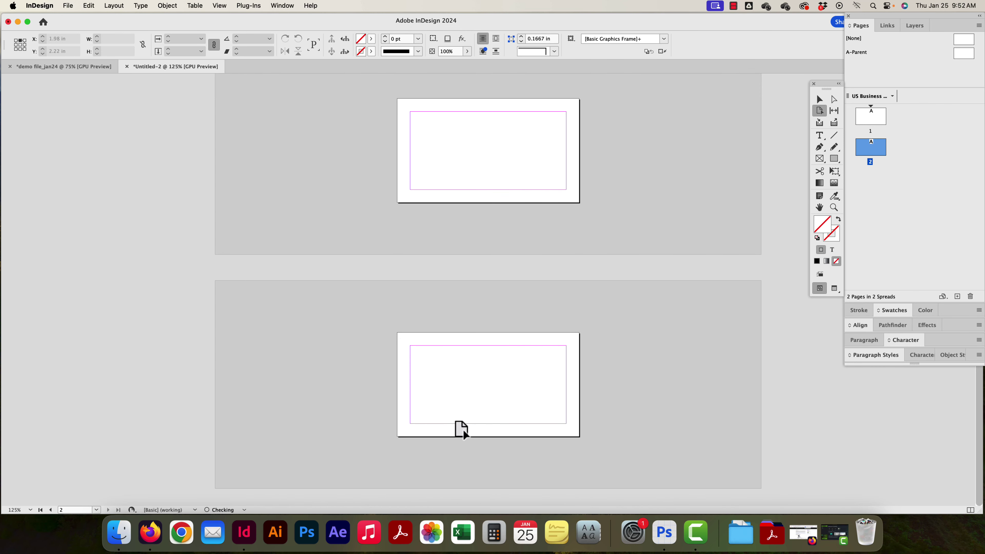
- Select page 2 with the Page tool and set its Liquid Page Rule to Off
{"action": "left_click", "coordinate": [445, 345]}
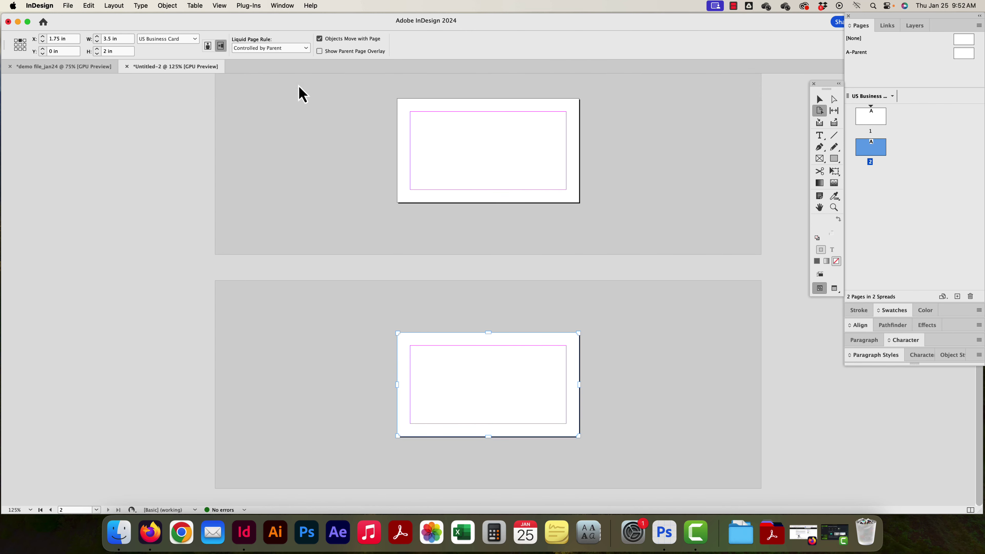
{"action": "left_click", "coordinate": [305, 48]}
{"action": "left_click", "coordinate": [277, 59]}
- Enlarge page 2 freehand with the Page tool to about 6.175 by 3.2 inches
{"action": "left_click_drag", "start_coordinate": [579, 435], "coordinate": [618, 474]}
{"action": "key", "text": "super+minus"}
{"action": "left_click_drag", "start_coordinate": [562, 386], "coordinate": [661, 386]}
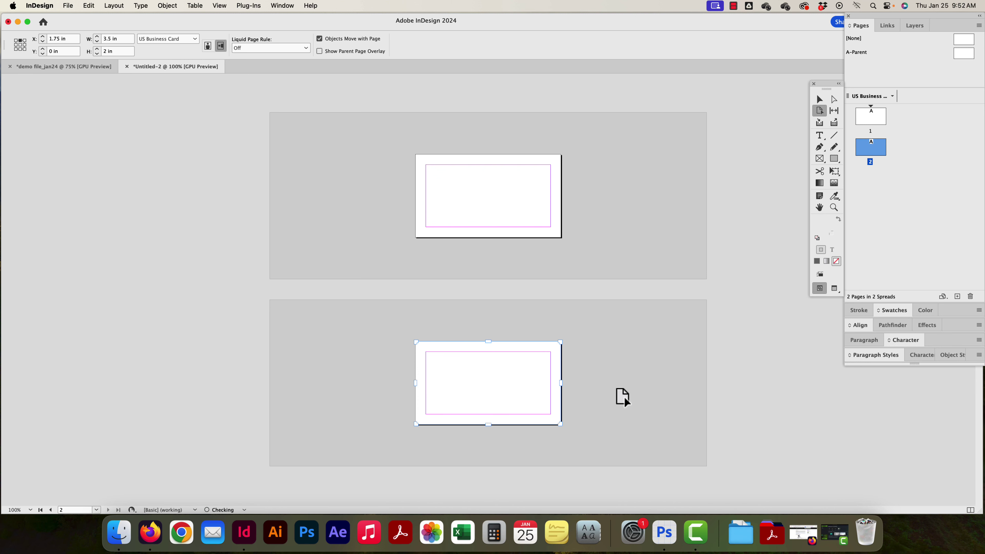
{"action": "left_click_drag", "start_coordinate": [561, 424], "coordinate": [626, 466]}
{"action": "left_click_drag", "start_coordinate": [563, 383], "coordinate": [654, 387]}
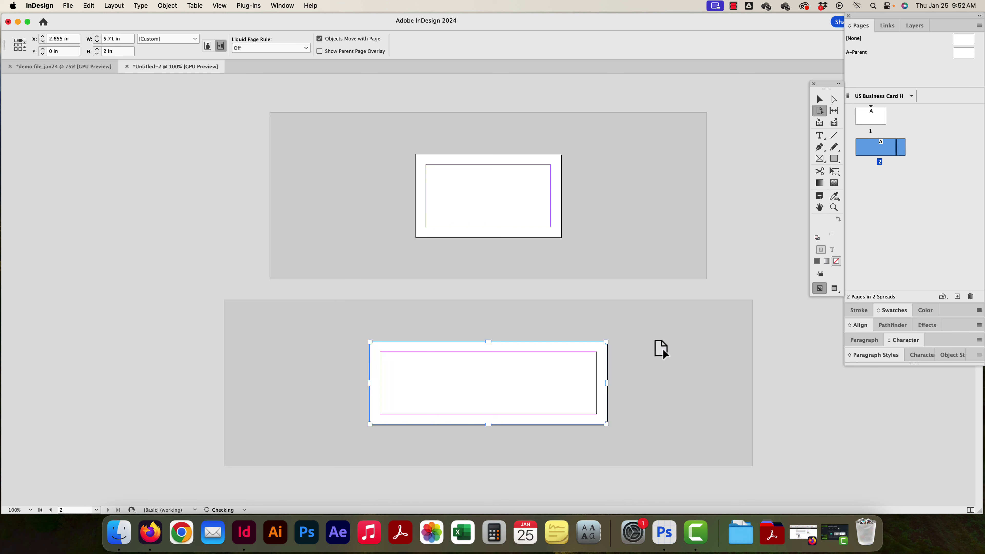
{"action": "left_click_drag", "start_coordinate": [487, 426], "coordinate": [492, 447]}
{"action": "left_click_drag", "start_coordinate": [607, 436], "coordinate": [625, 463]}
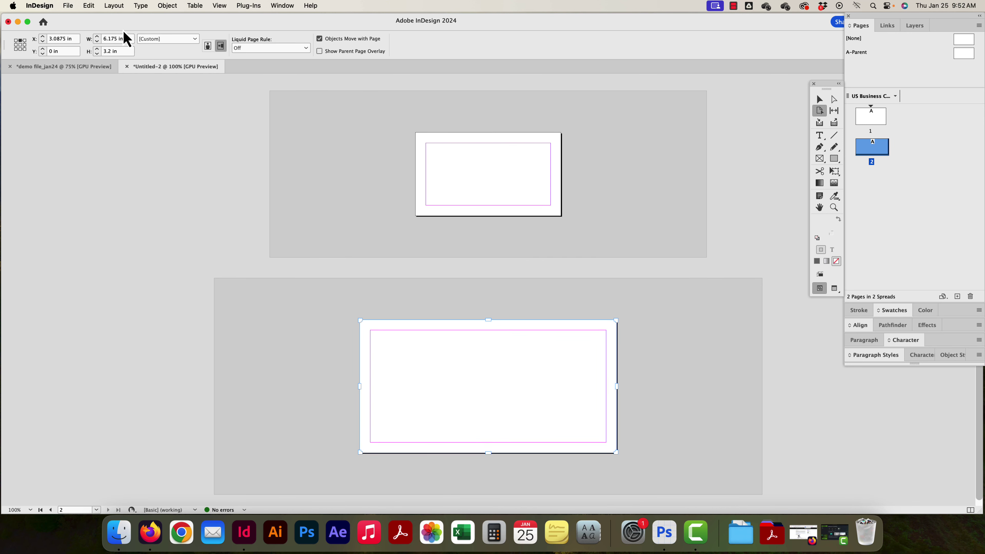
- Set page 2's size to 8.5 in wide by 11 in high
{"action": "left_click", "coordinate": [128, 40]}
{"action": "type", "text": "8.5"}
{"action": "key", "text": "Tab"}
{"action": "type", "text": "11"}
{"action": "key", "text": "Return"}
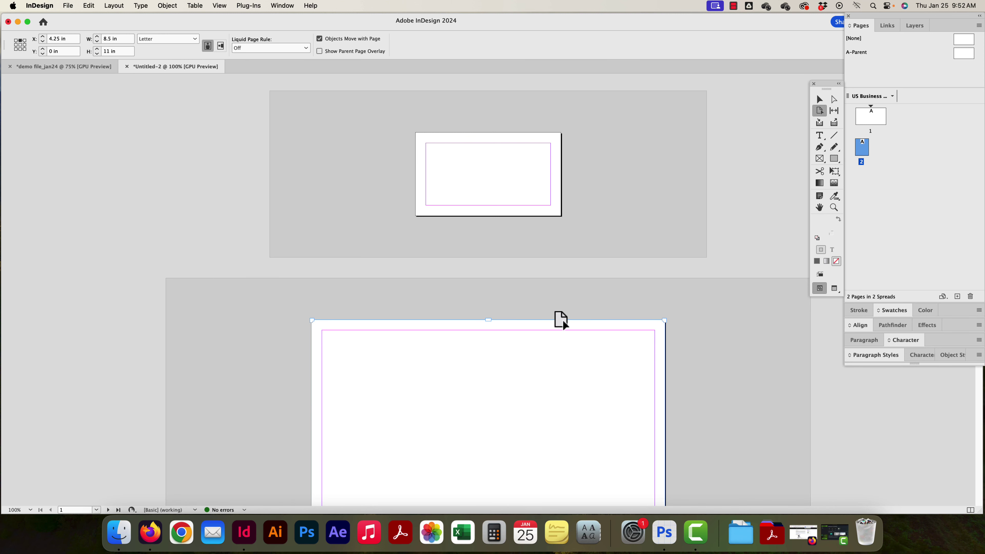
- Add a third page after the letter-size page and set its size to 9.5 by 4.125 inches
{"action": "key", "text": "super+0"}
{"action": "key", "text": "super+minus"}
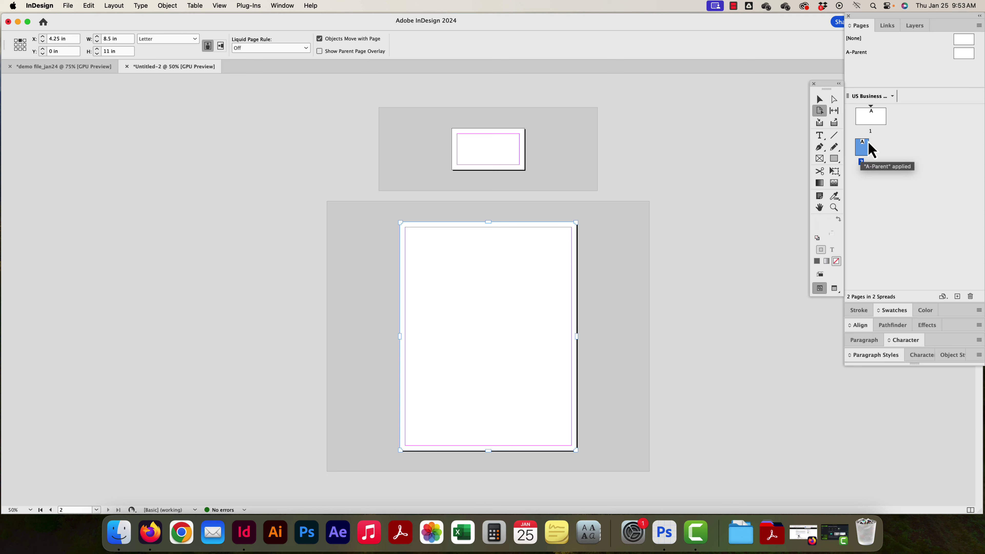
{"action": "left_click_drag", "start_coordinate": [911, 217], "coordinate": [957, 297]}
{"action": "left_click", "coordinate": [462, 351]}
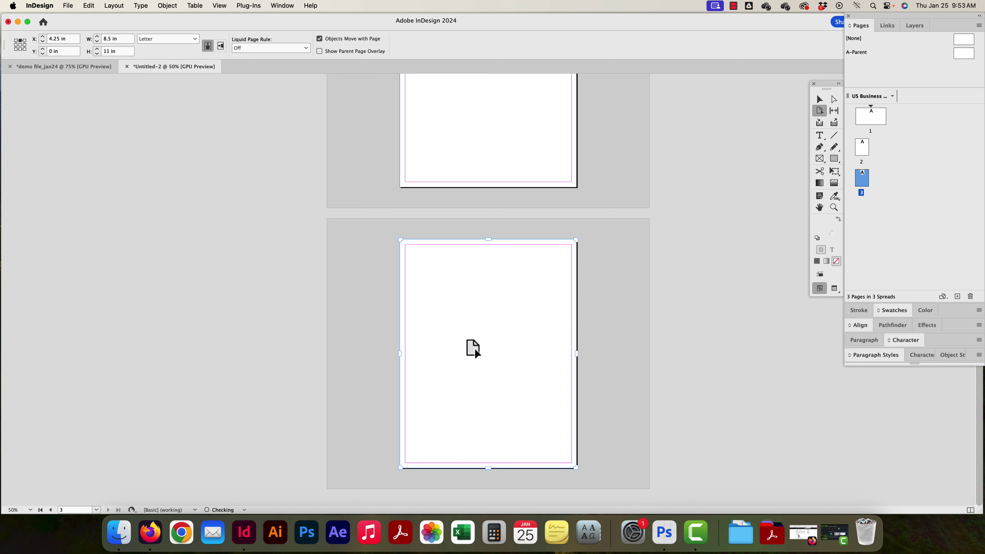
{"action": "left_click", "coordinate": [90, 40]}
{"action": "type", "text": "9.5"}
{"action": "left_click", "coordinate": [94, 52]}
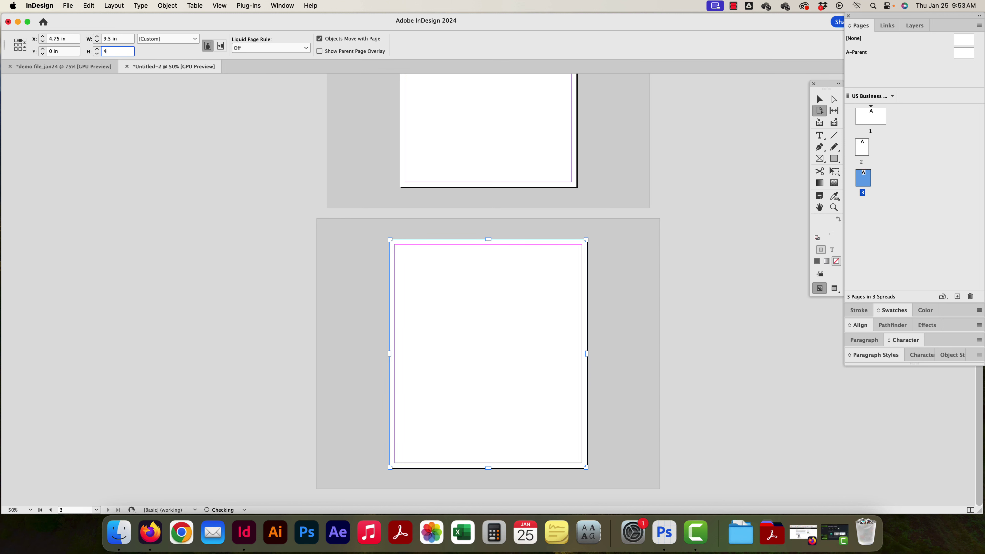
{"action": "type", "text": "4.125"}
{"action": "left_click", "coordinate": [486, 369]}
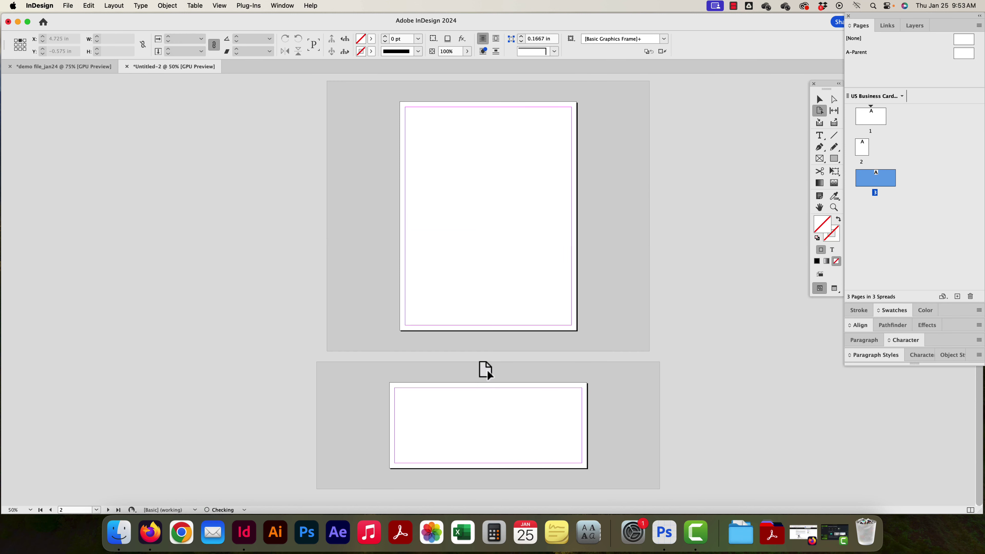
{"action": "left_click", "coordinate": [819, 99]}
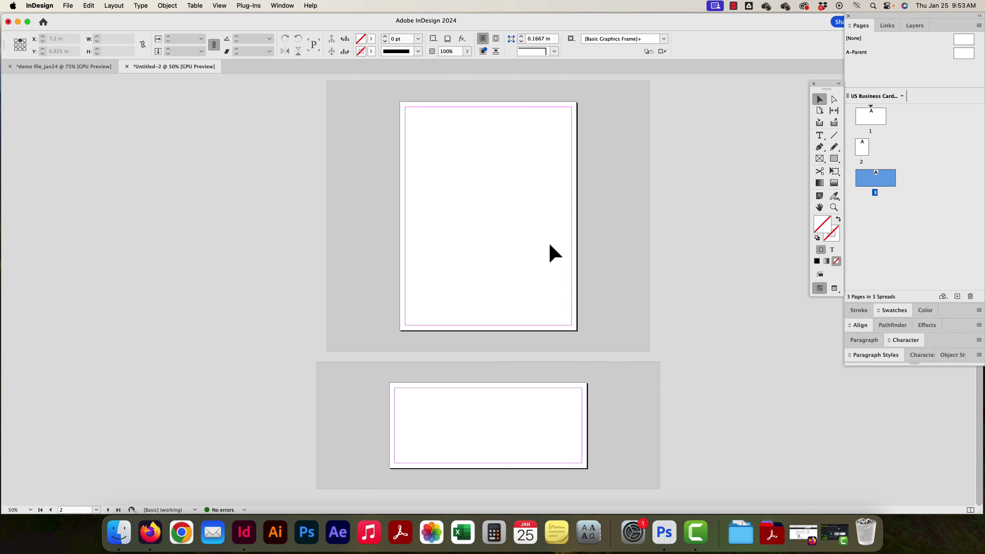
{"action": "key", "text": "super+minus"}
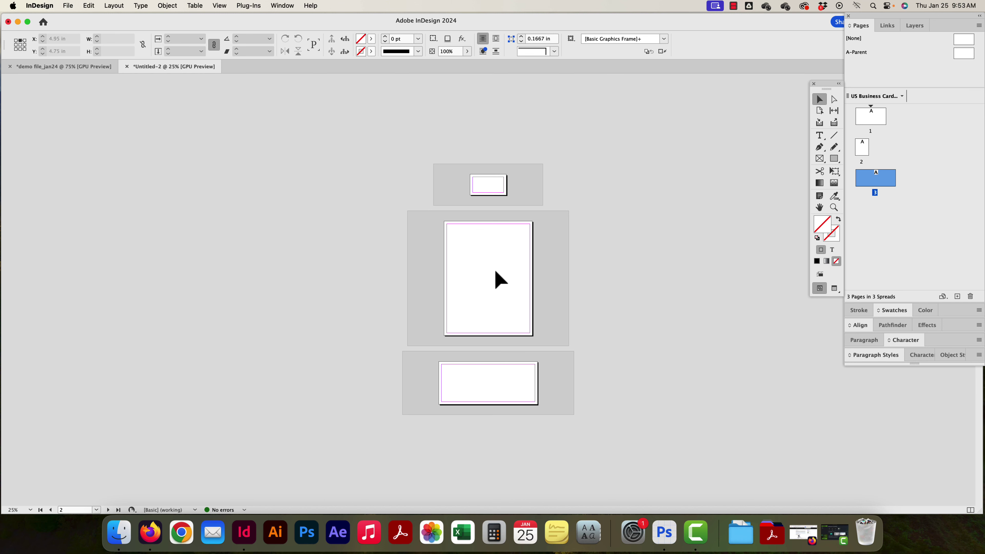
- Return to the demo file_jan24 document and display the Liquid Layout options beside the page
{"action": "left_click", "coordinate": [89, 68]}
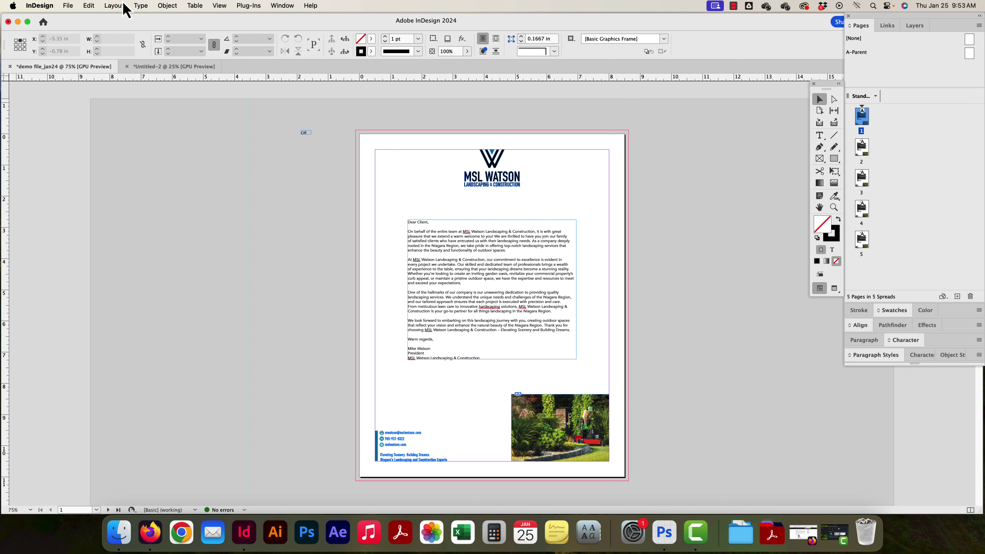
{"action": "left_click", "coordinate": [114, 5]}
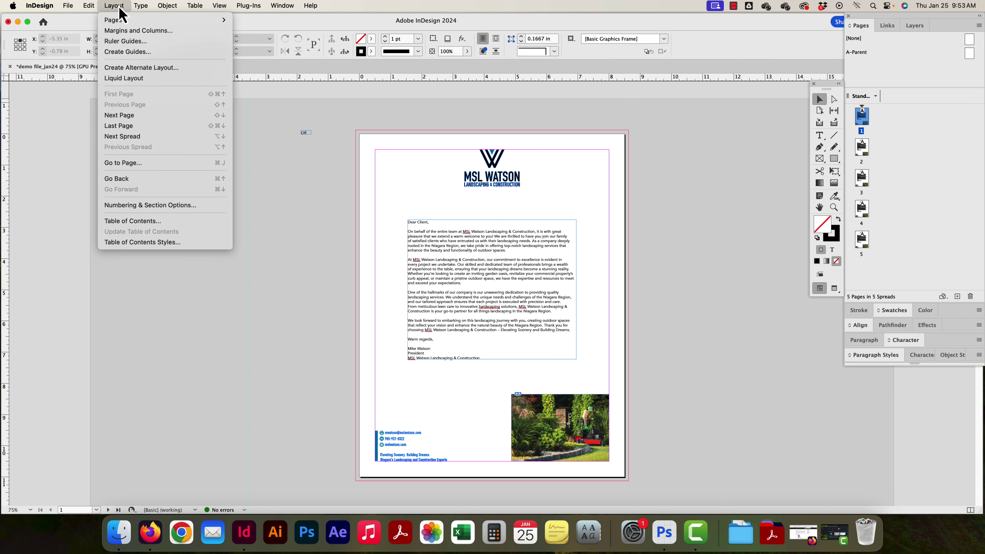
{"action": "left_click", "coordinate": [125, 78]}
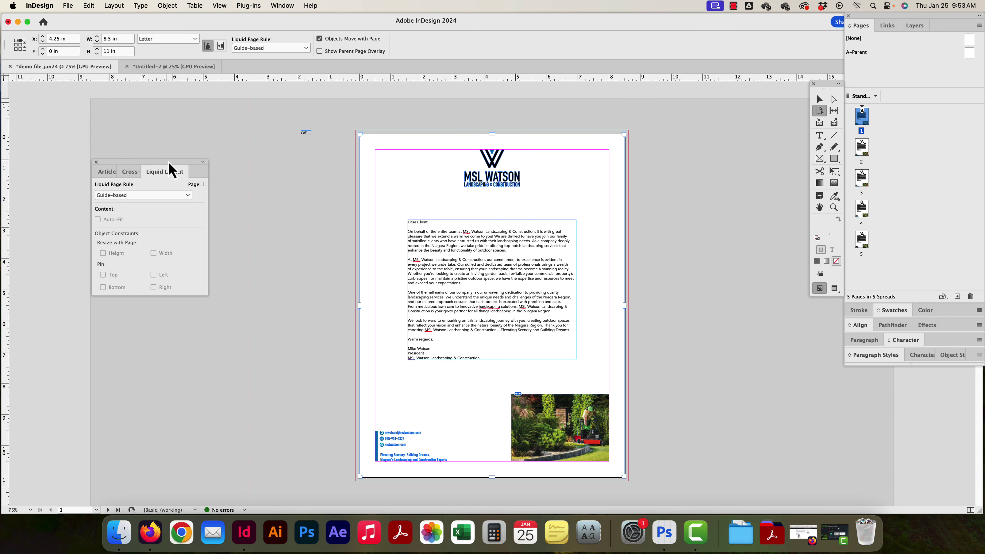
{"action": "left_click_drag", "start_coordinate": [165, 172], "coordinate": [208, 205]}
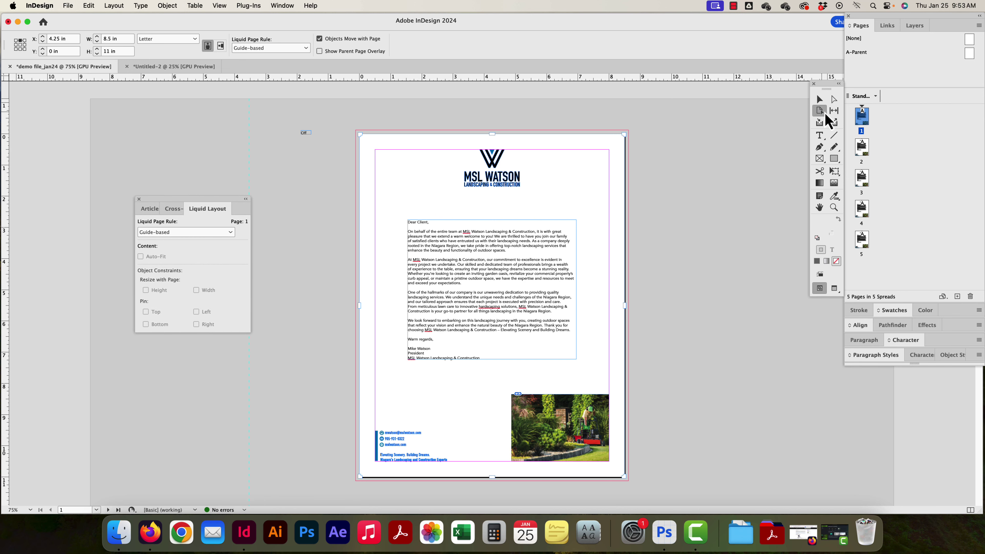
- Set the reference point of page 1 to its center and turn on Show Parent Page Overlay
{"action": "left_click", "coordinate": [862, 153]}
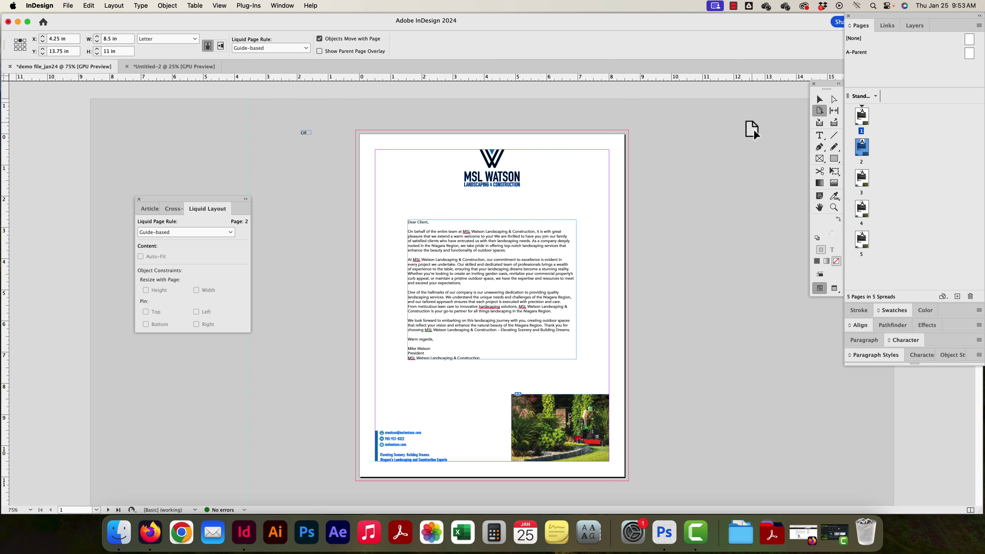
{"action": "left_click", "coordinate": [862, 117]}
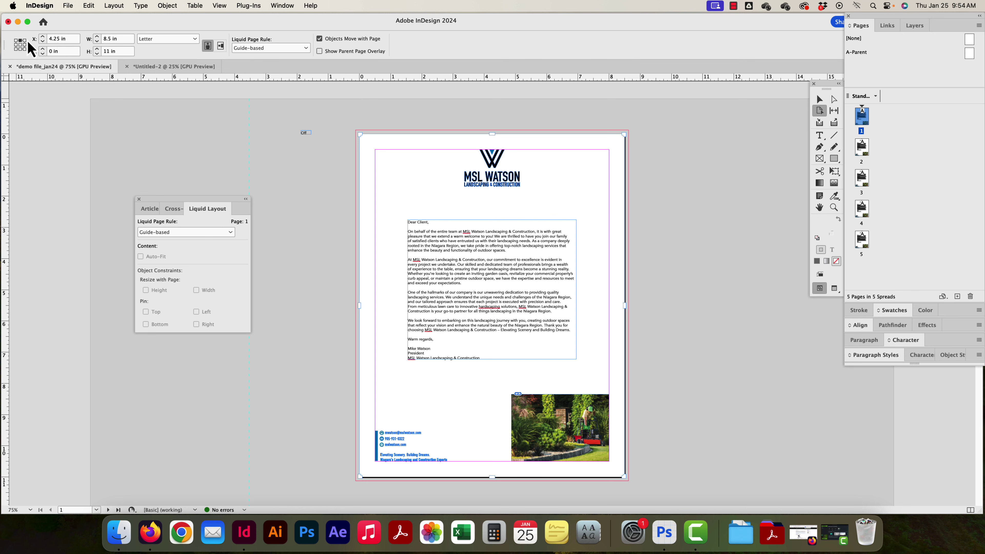
{"action": "left_click", "coordinate": [16, 40]}
{"action": "left_click", "coordinate": [194, 39]}
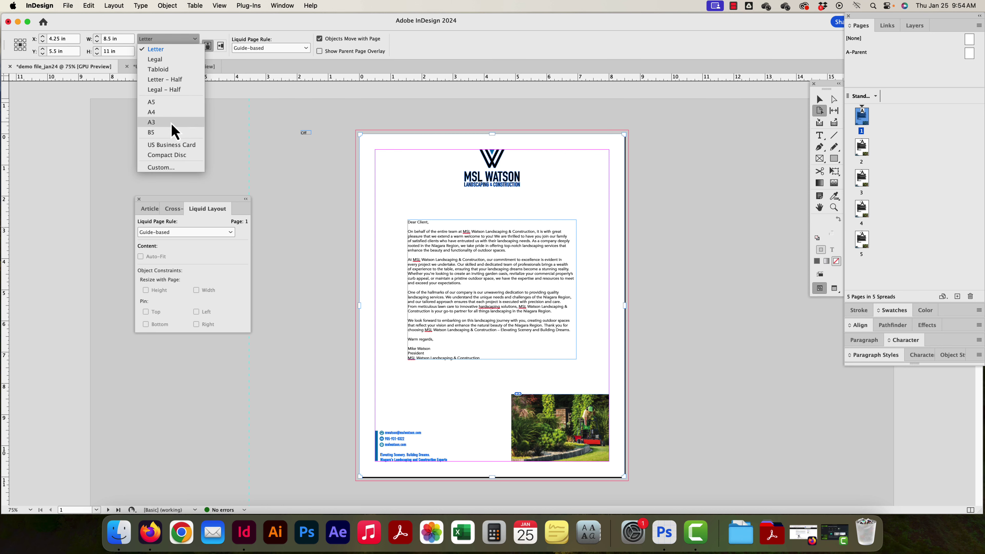
{"action": "left_click", "coordinate": [218, 32]}
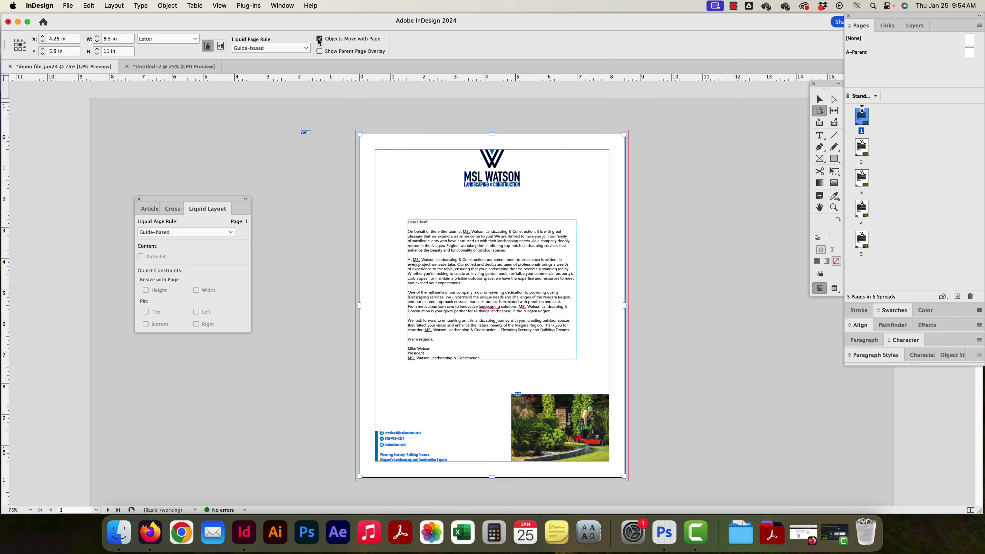
{"action": "left_click", "coordinate": [319, 52]}
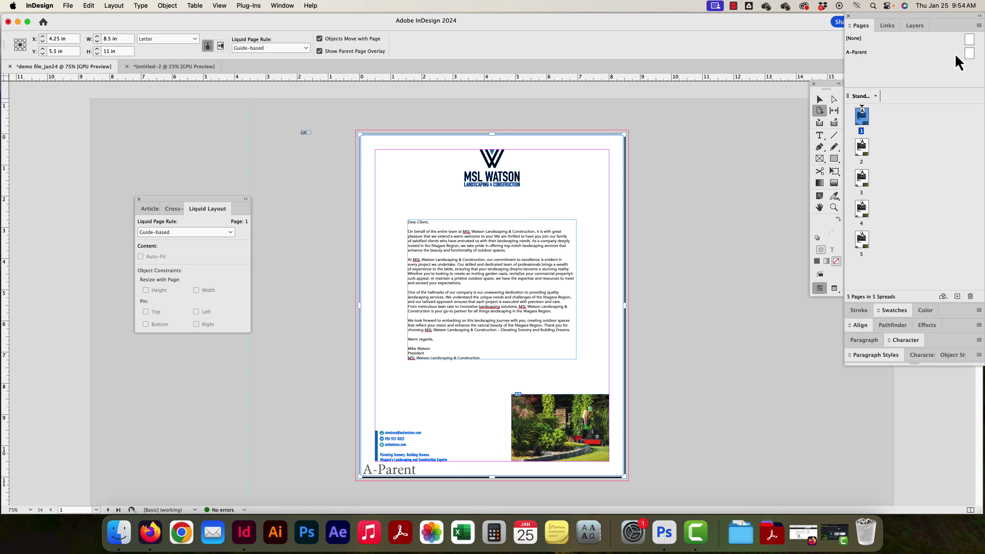
- Turn off Show Parent Page Overlay and preview widening page 1 under the Guide-based rule
{"action": "left_click", "coordinate": [320, 52]}
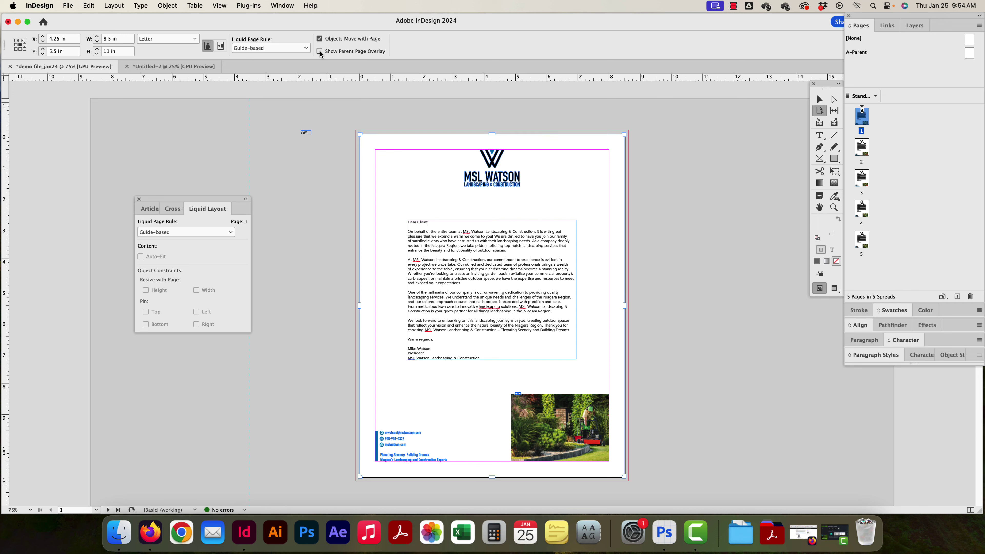
{"action": "left_click", "coordinate": [305, 48]}
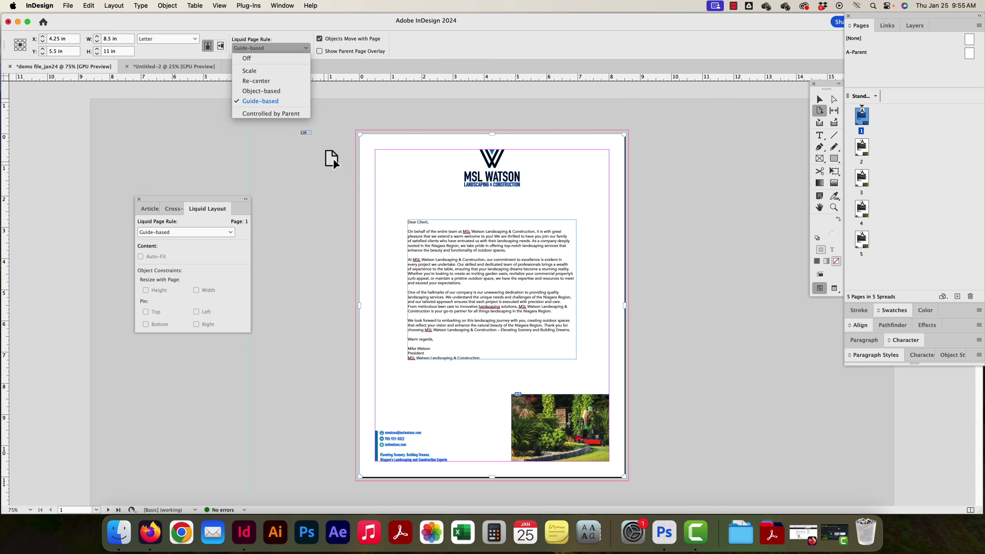
{"action": "left_click", "coordinate": [405, 188]}
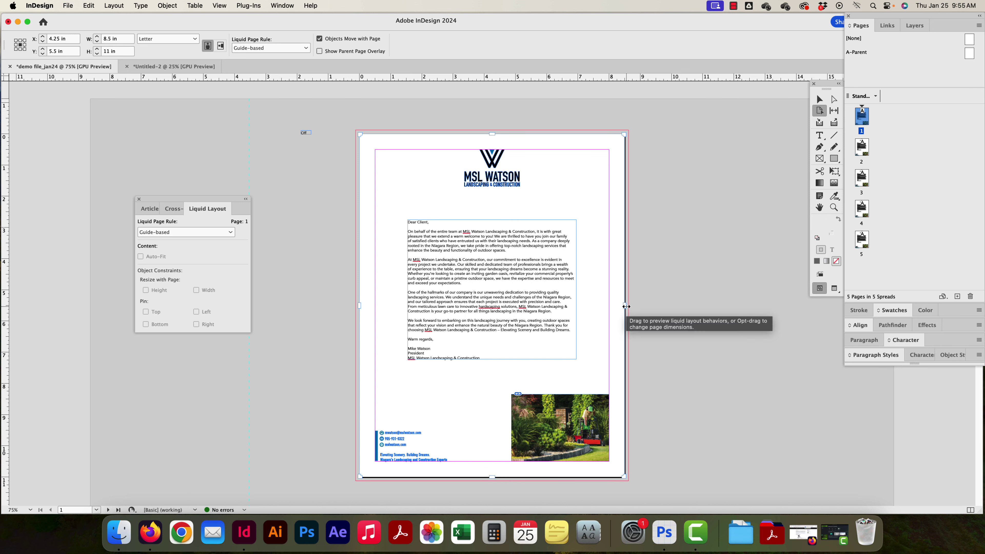
{"action": "left_click_drag", "start_coordinate": [625, 307], "coordinate": [723, 307]}
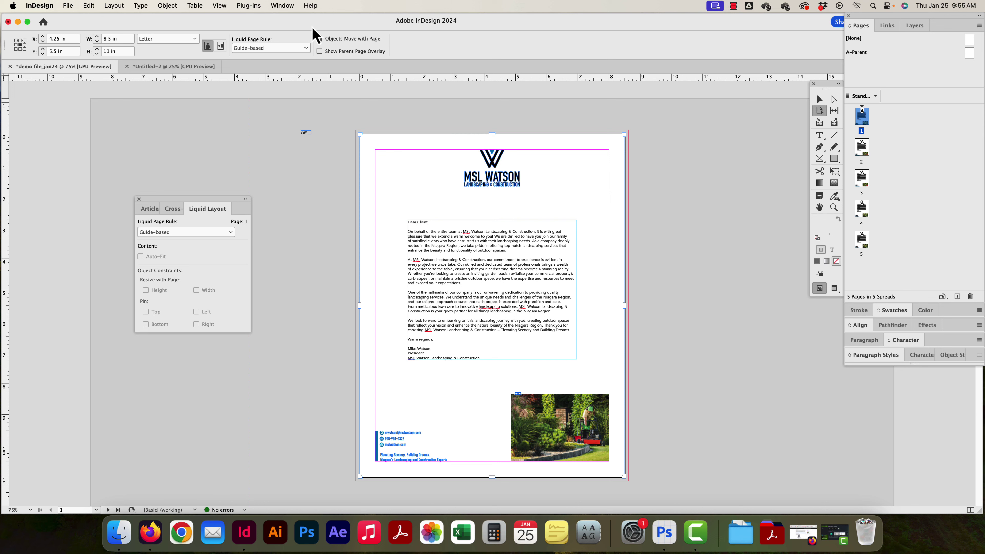
- Set page 1's Liquid Page Rule to Off and preview how its content behaves on a wider page
{"action": "left_click", "coordinate": [306, 48]}
{"action": "left_click", "coordinate": [392, 213]}
{"action": "left_click", "coordinate": [286, 48]}
{"action": "left_click", "coordinate": [270, 59]}
{"action": "left_click_drag", "start_coordinate": [624, 309], "coordinate": [721, 315]}
- Resize page 1 to about 13.07 in wide, shorten it to about 7.9 in, and narrow it to about 7.815 in
{"action": "left_click_drag", "start_coordinate": [626, 308], "coordinate": [765, 308]}
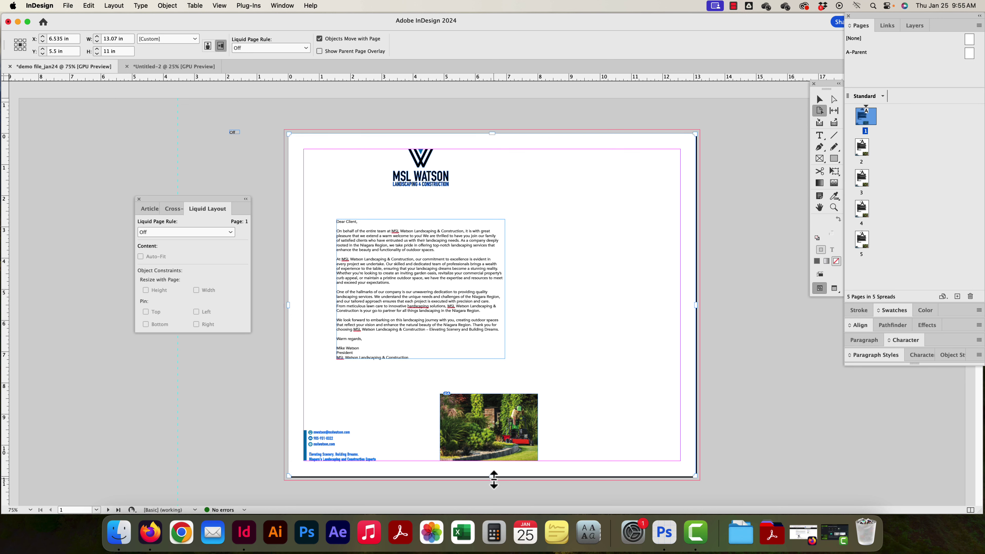
{"action": "left_click_drag", "start_coordinate": [493, 479], "coordinate": [482, 378]}
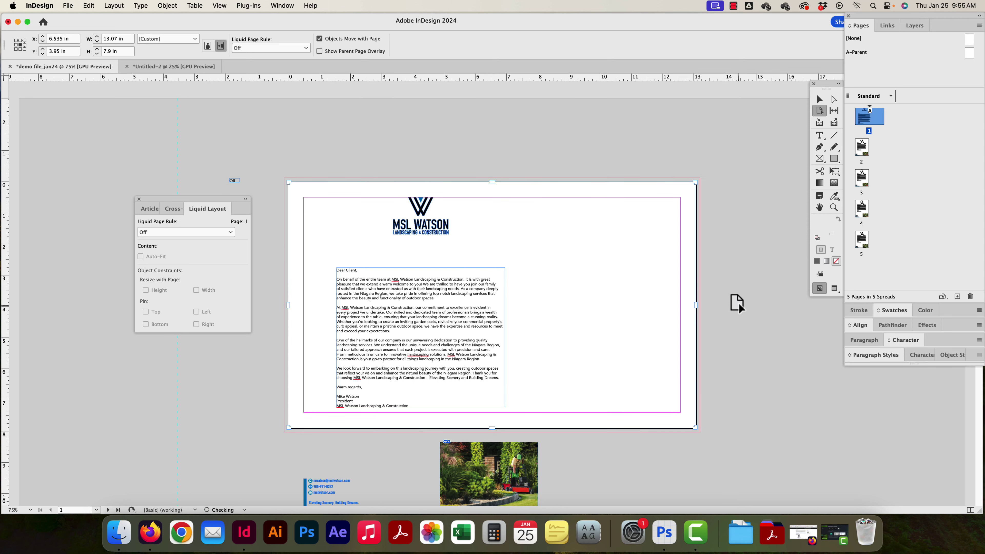
{"action": "left_click_drag", "start_coordinate": [693, 307], "coordinate": [531, 305]}
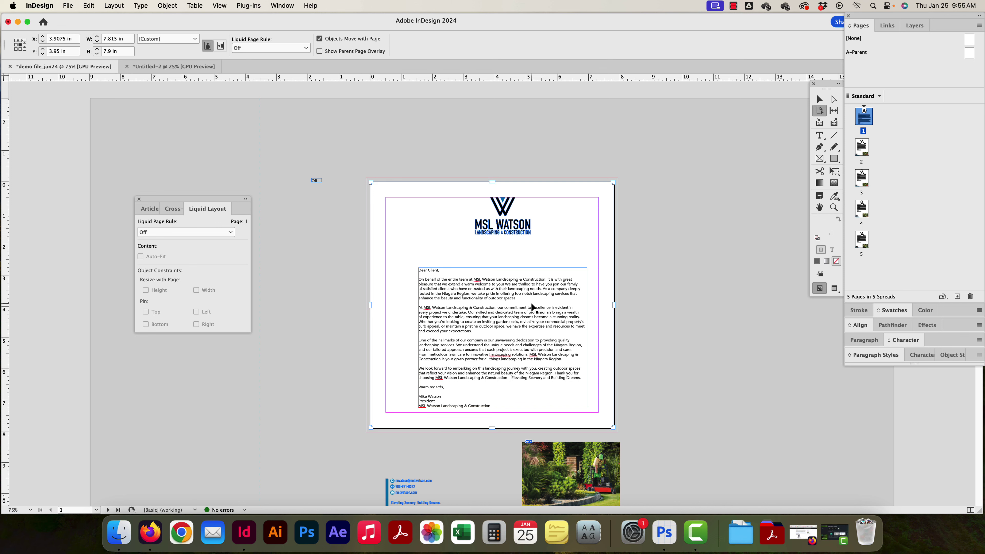
- Undo the three size changes on page 1
{"action": "key", "text": "super+z"}
{"action": "key", "text": "super+z"}
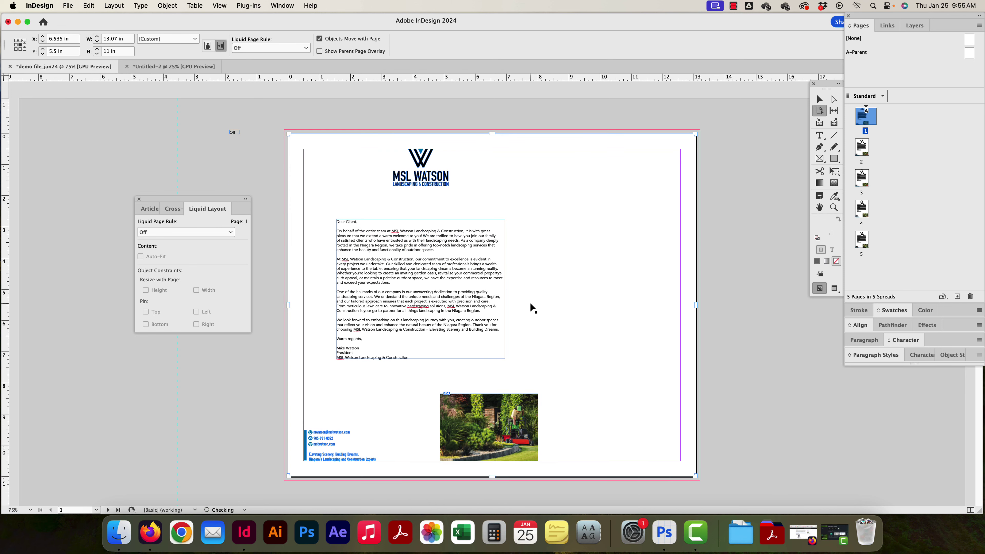
{"action": "key", "text": "super+z"}
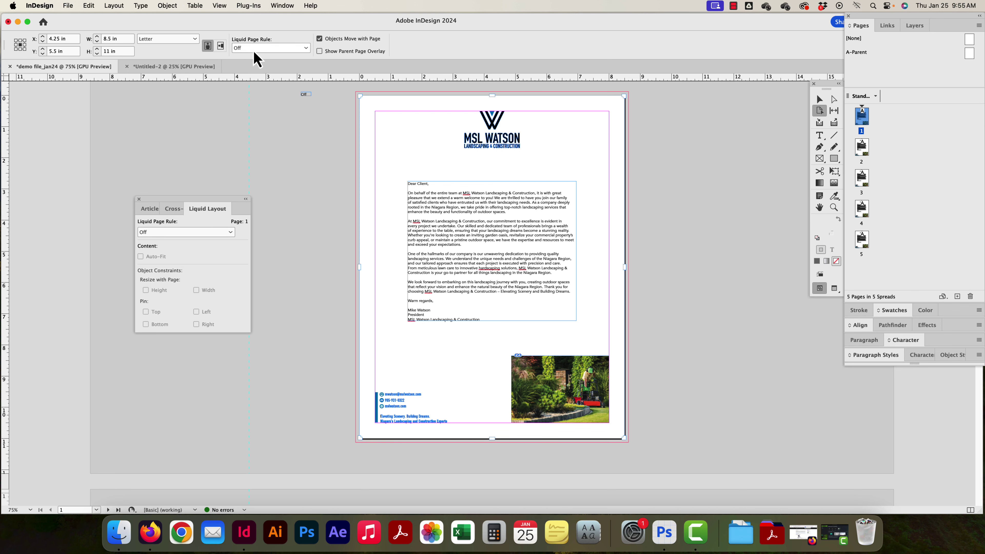
- Set page 2's Liquid Page Rule to Scale
{"action": "scroll", "coordinate": [390, 389], "scroll_direction": "down", "scroll_amount": 10}
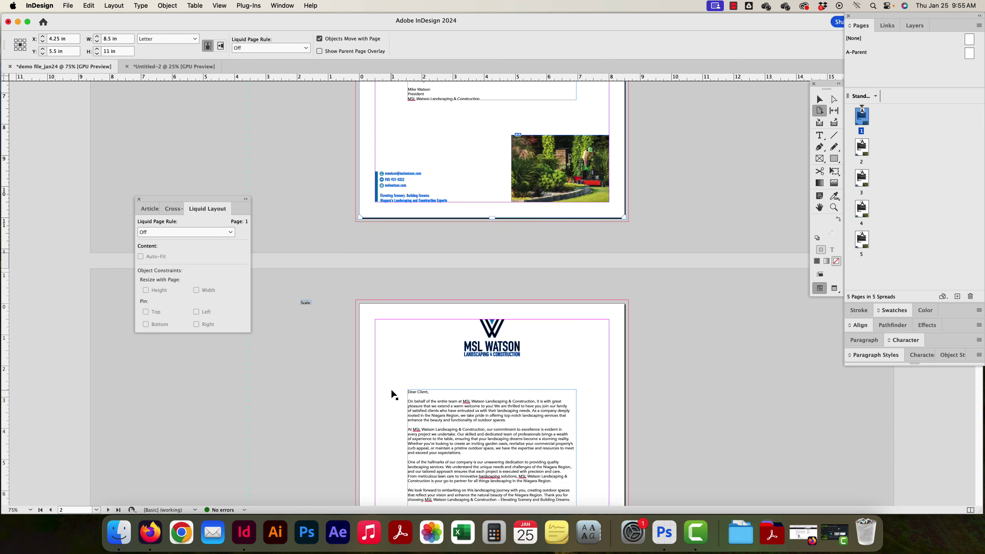
{"action": "left_click", "coordinate": [387, 357]}
{"action": "scroll", "coordinate": [387, 357], "scroll_direction": "down", "scroll_amount": 3}
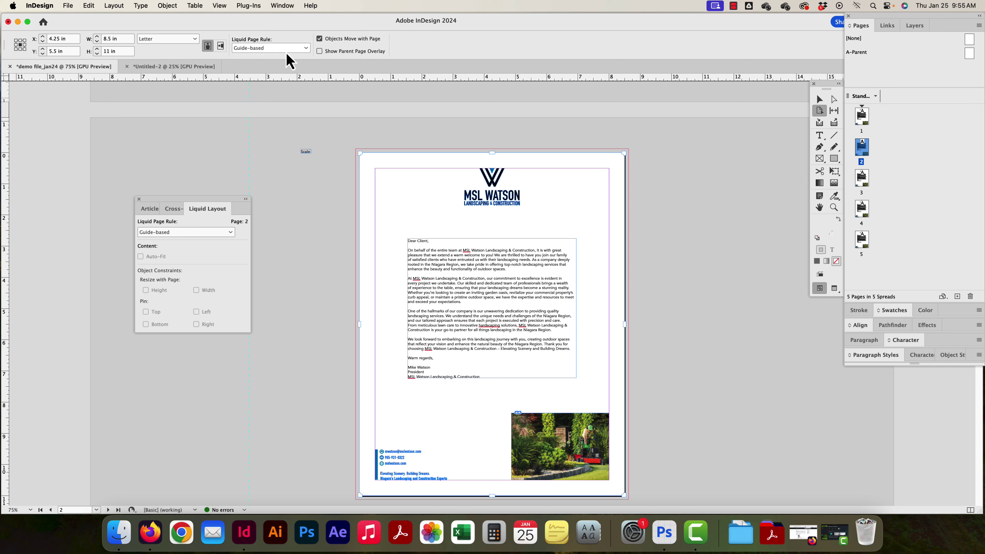
{"action": "left_click", "coordinate": [301, 50]}
{"action": "left_click", "coordinate": [272, 70]}
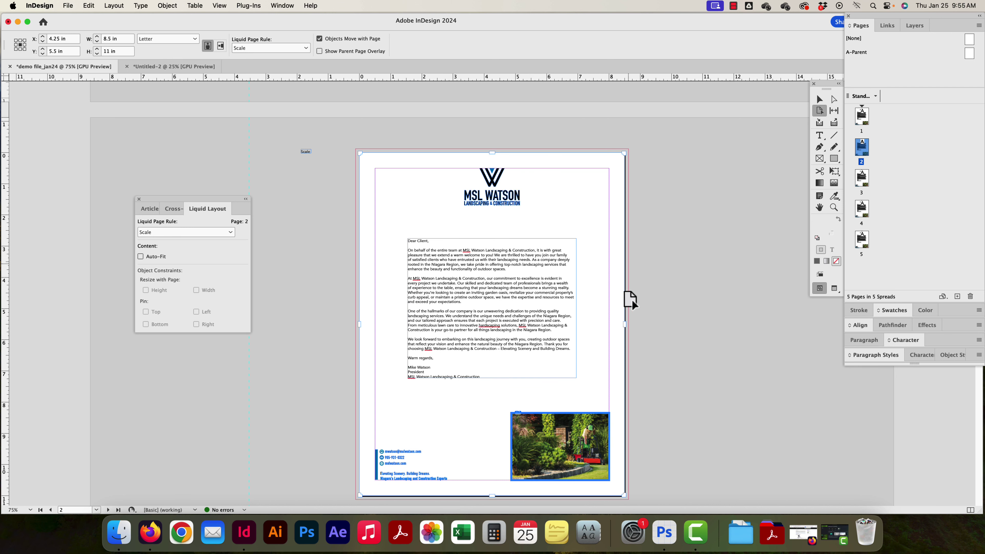
- Preview how page 2's content scales by temporarily resizing the page from its lower-right corner
{"action": "scroll", "coordinate": [555, 218], "scroll_direction": "down", "scroll_amount": 1}
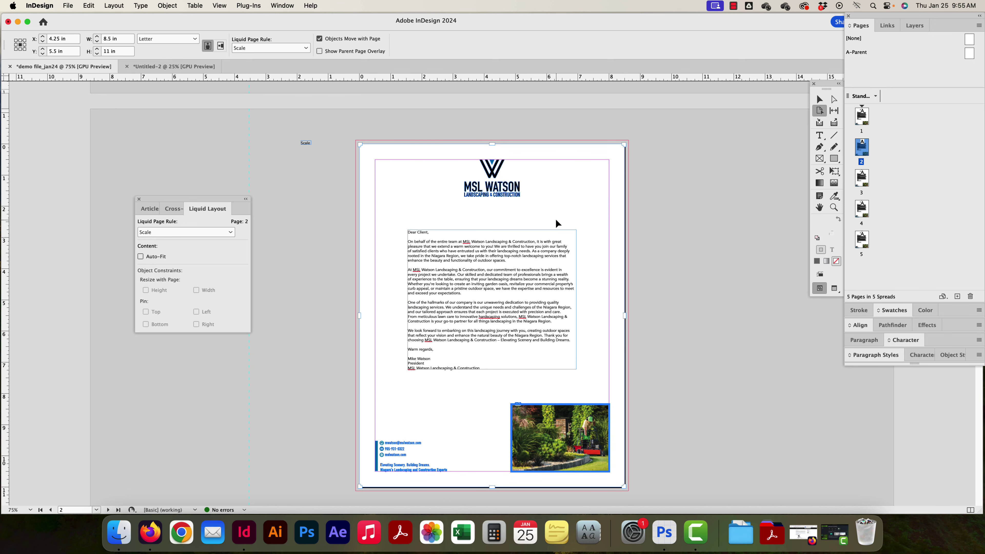
{"action": "key", "text": "super+minus"}
{"action": "scroll", "coordinate": [563, 291], "scroll_direction": "down", "scroll_amount": 3}
{"action": "scroll", "coordinate": [551, 333], "scroll_direction": "up", "scroll_amount": 2}
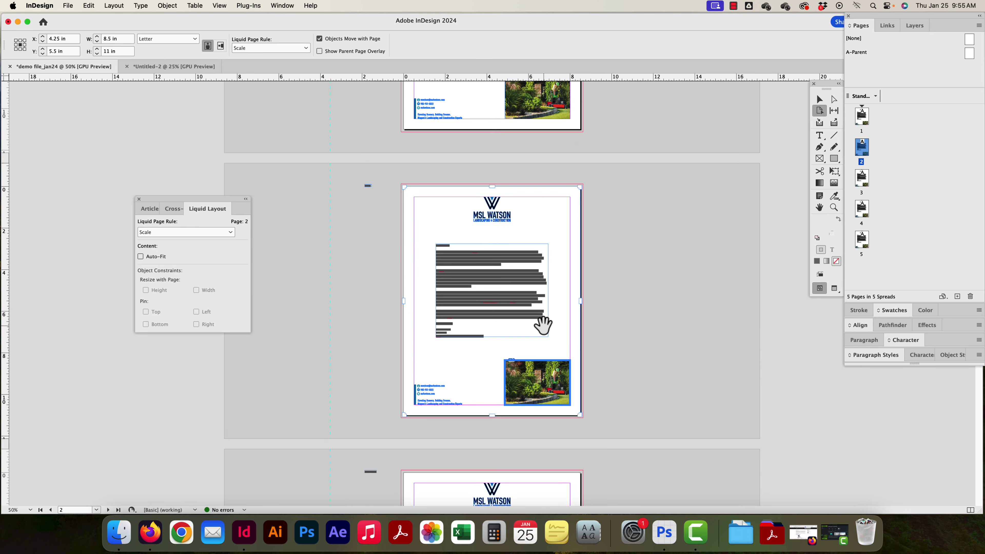
{"action": "left_click_drag", "start_coordinate": [580, 415], "coordinate": [482, 330]}
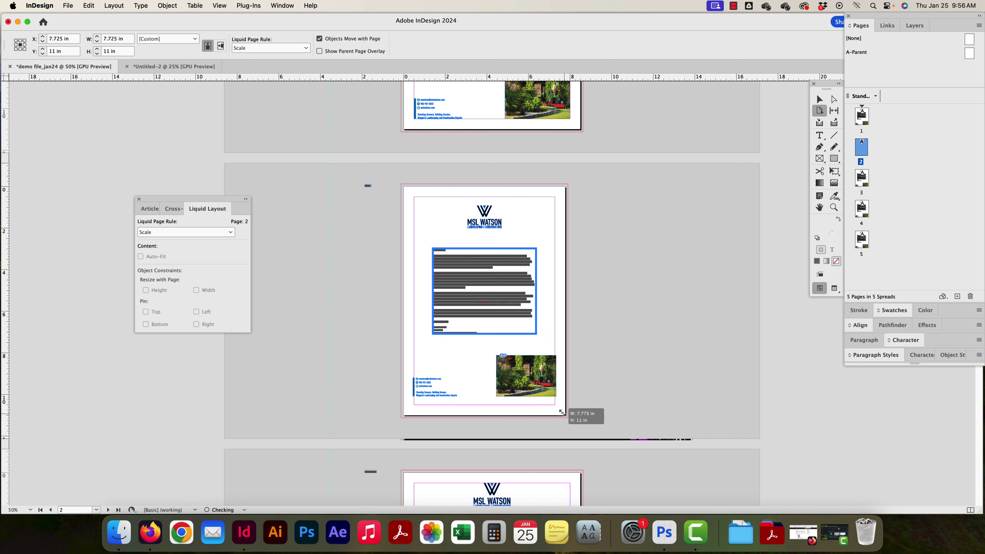
{"action": "left_click_drag", "start_coordinate": [535, 383], "coordinate": [562, 396]}
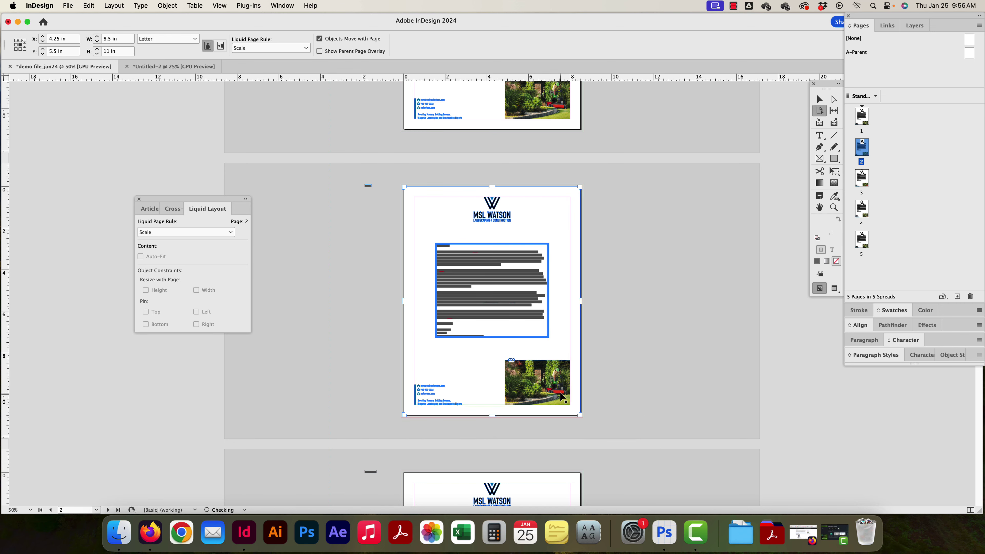
- Set page 3's Liquid Page Rule to Re-center and preview the content while resizing the page
{"action": "scroll", "coordinate": [562, 396], "scroll_direction": "down", "scroll_amount": 5}
{"action": "left_click", "coordinate": [482, 273]}
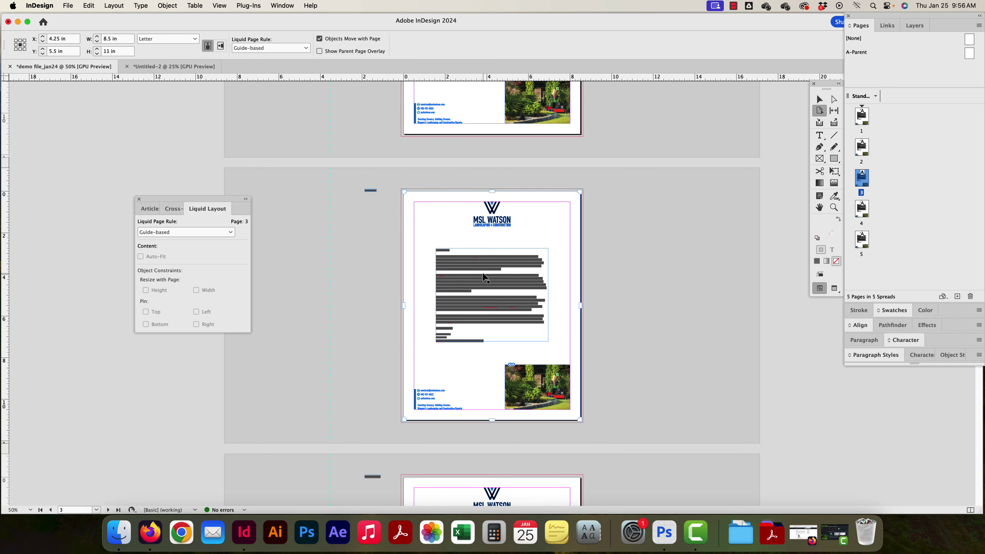
{"action": "key", "text": "super+equal"}
{"action": "scroll", "coordinate": [461, 398], "scroll_direction": "up", "scroll_amount": 6}
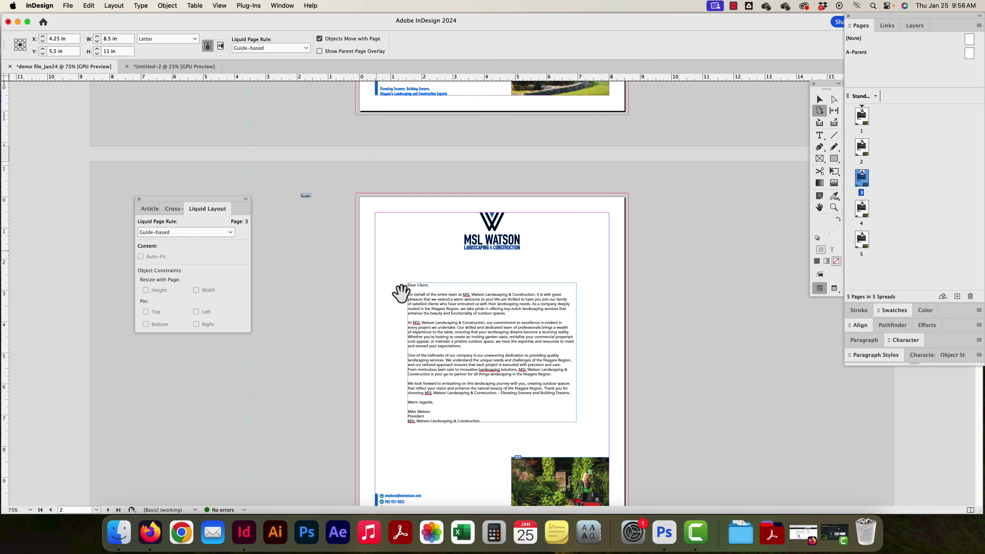
{"action": "scroll", "coordinate": [400, 294], "scroll_direction": "up", "scroll_amount": 4}
{"action": "scroll", "coordinate": [441, 307], "scroll_direction": "down", "scroll_amount": 5}
{"action": "left_click", "coordinate": [177, 233]}
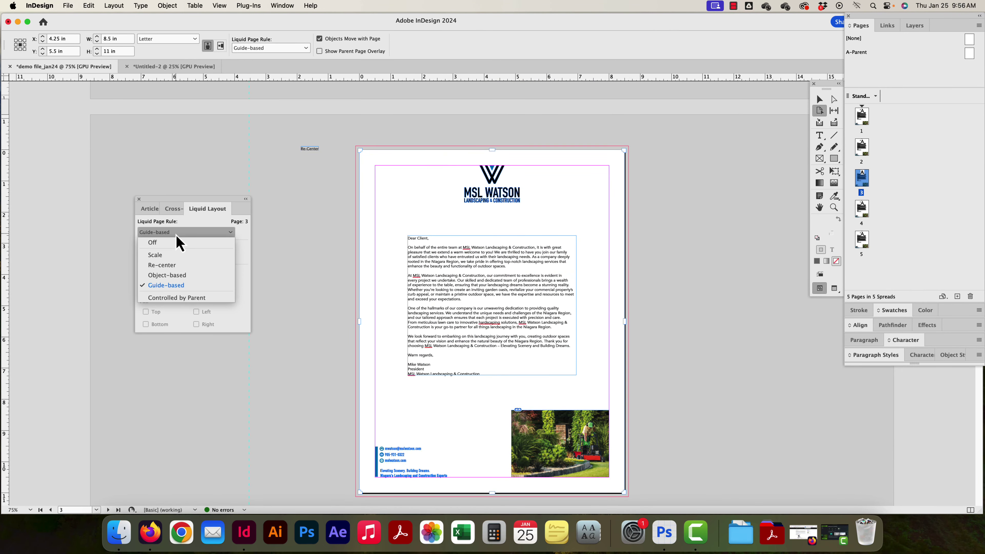
{"action": "left_click", "coordinate": [181, 265]}
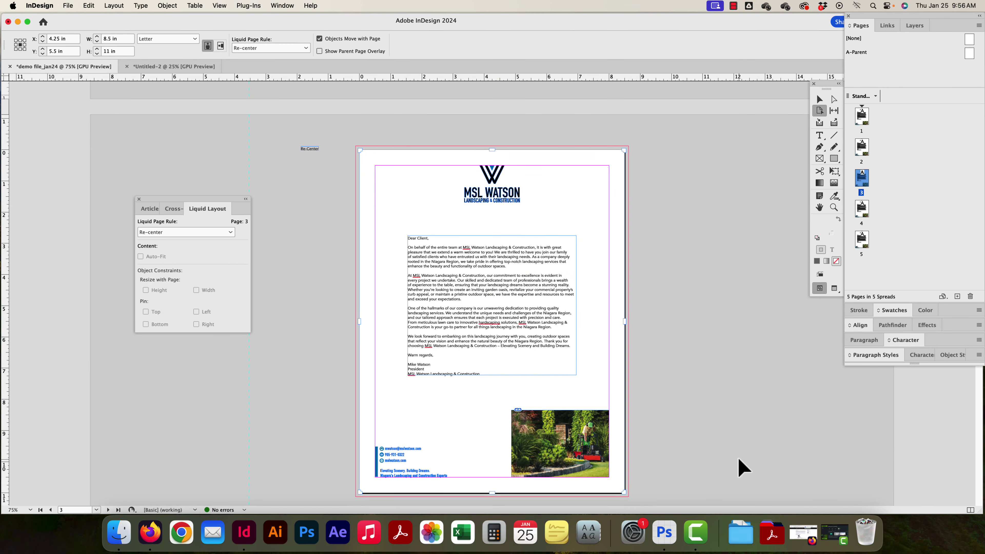
{"action": "left_click_drag", "start_coordinate": [625, 497], "coordinate": [645, 433]}
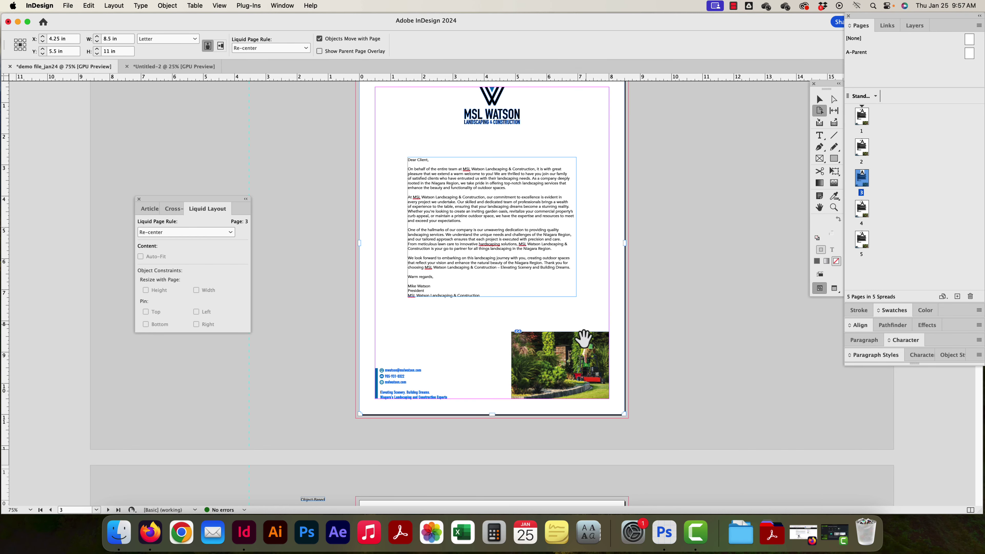
- Set page 4's Liquid Page Rule to Object-based
{"action": "scroll", "coordinate": [583, 339], "scroll_direction": "down", "scroll_amount": 5}
{"action": "scroll", "coordinate": [471, 251], "scroll_direction": "down", "scroll_amount": 12}
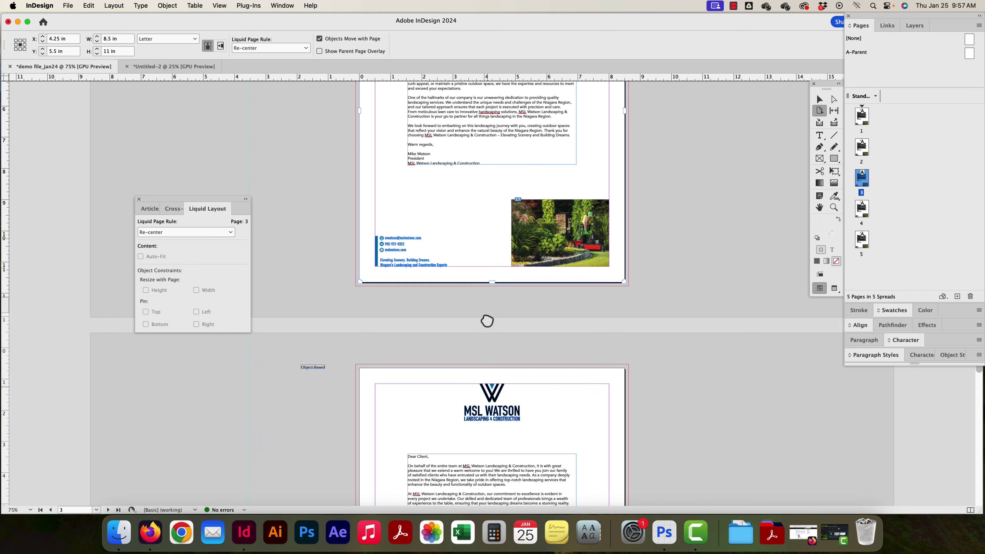
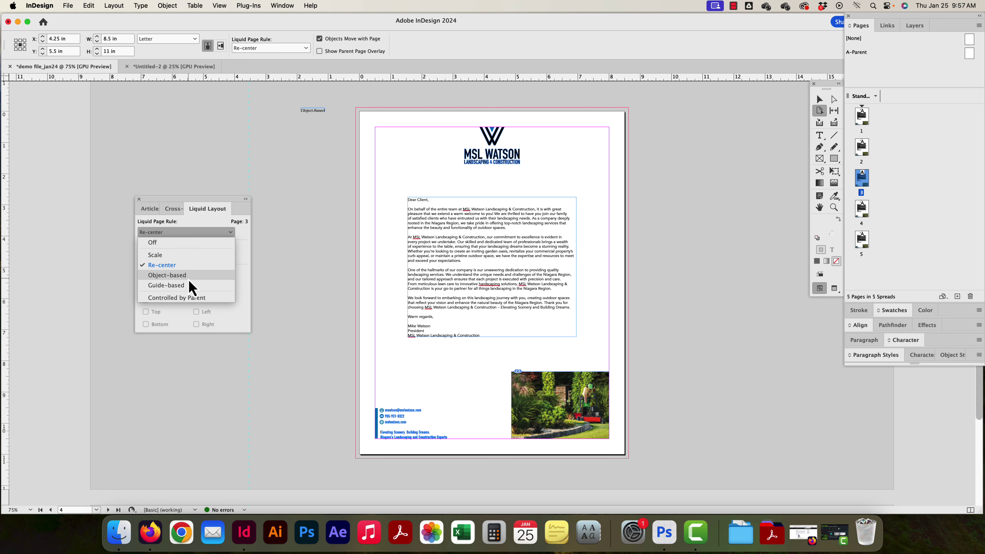
{"action": "left_click", "coordinate": [508, 271]}
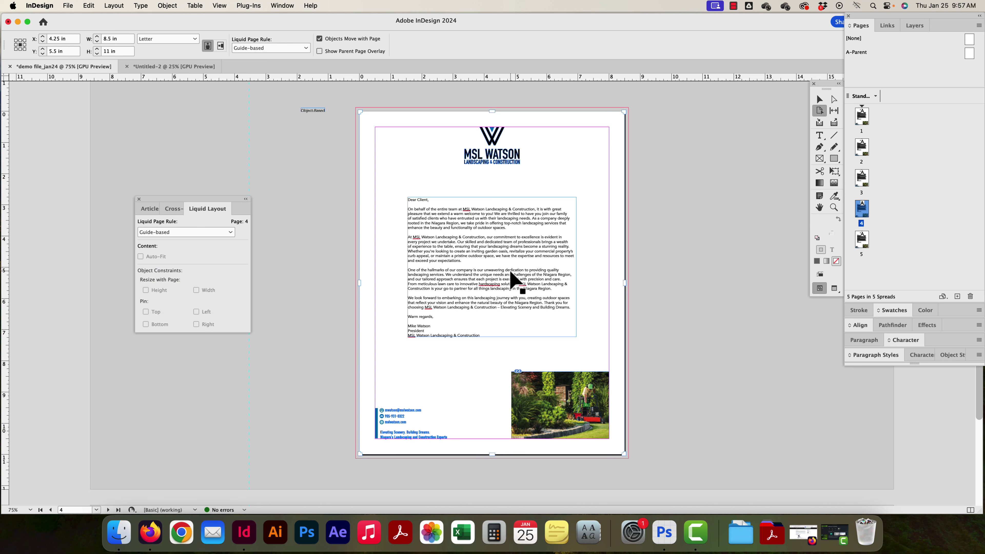
{"action": "left_click", "coordinate": [203, 235]}
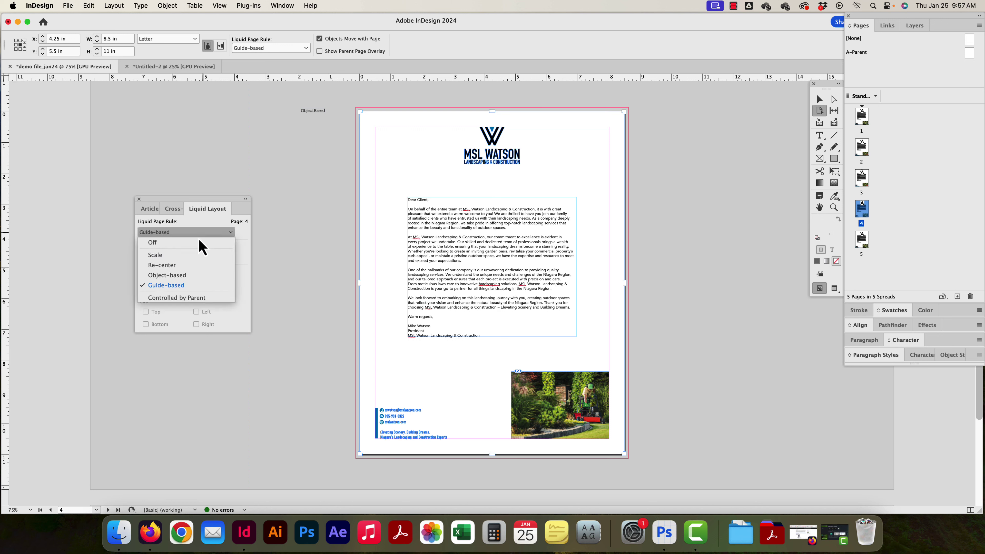
{"action": "left_click", "coordinate": [182, 275]}
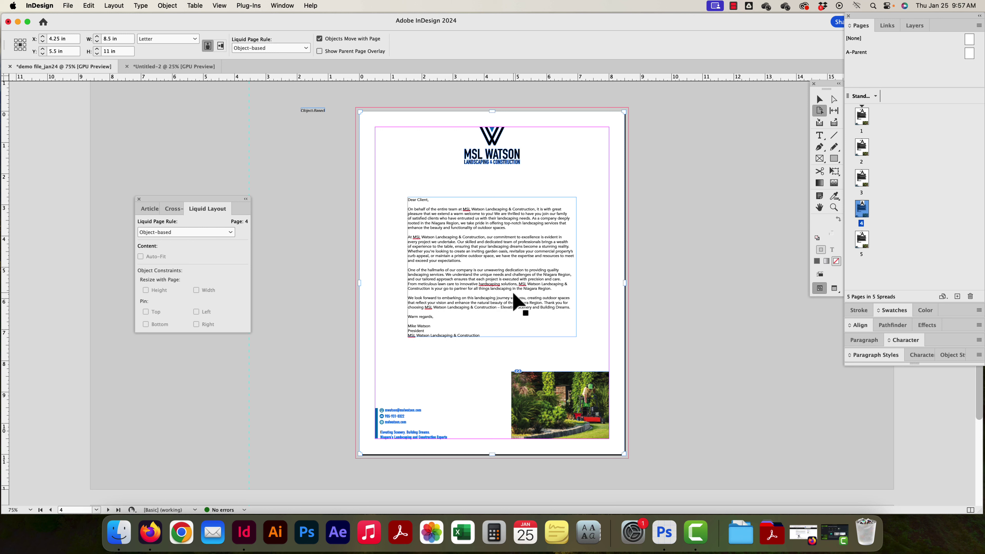
- Try toggling the width and height locks of page 4's logo so it resizes with the page
{"action": "left_click", "coordinate": [492, 155]}
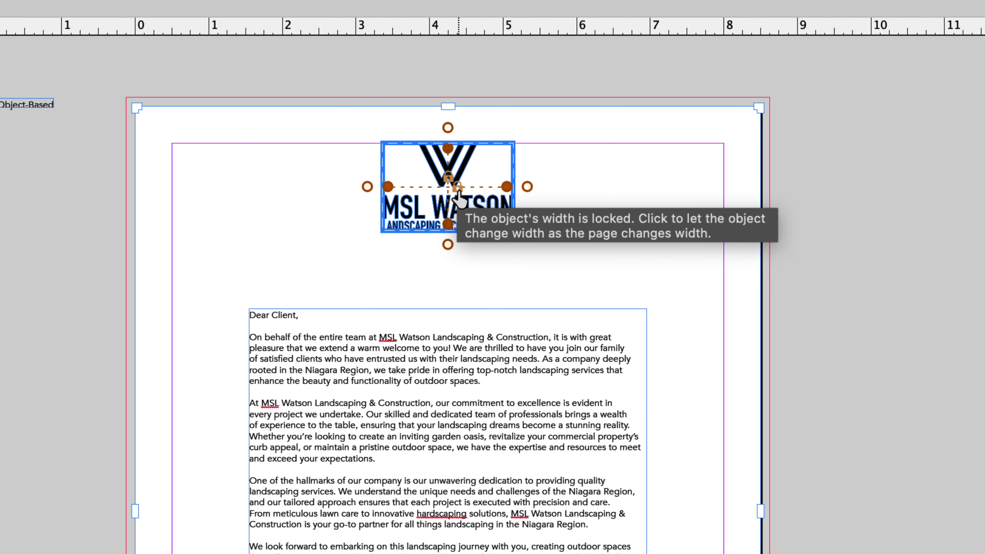
{"action": "left_click", "coordinate": [457, 189]}
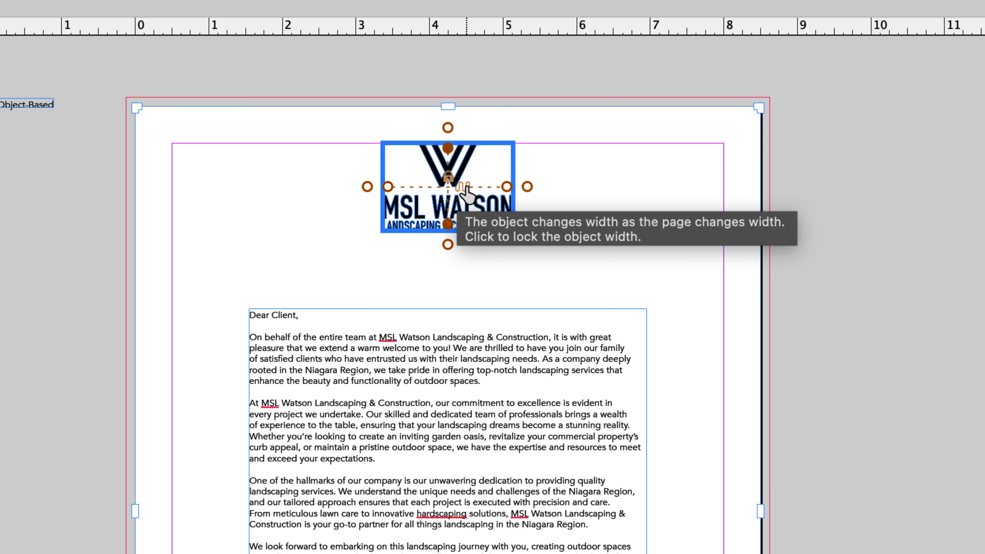
{"action": "scroll", "coordinate": [449, 183], "scroll_direction": "up", "scroll_amount": 1}
{"action": "left_click", "coordinate": [448, 183]}
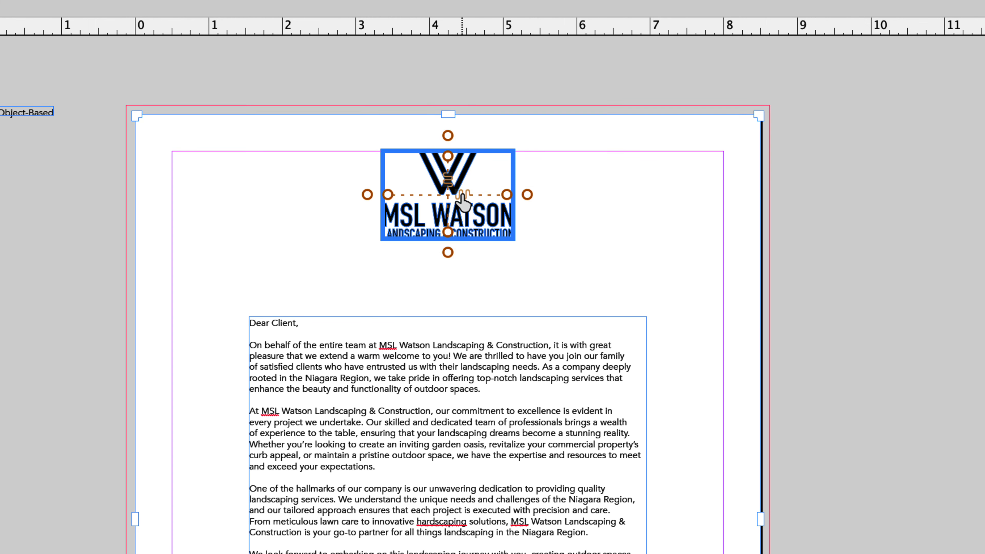
{"action": "left_click", "coordinate": [462, 196]}
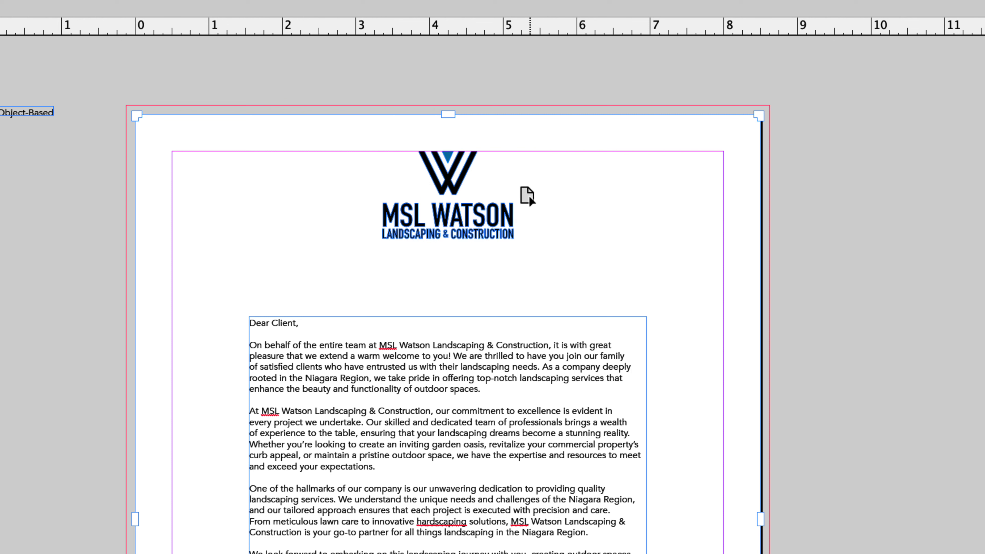
- Pin page 4's logo to all four edges of the page
{"action": "left_click", "coordinate": [527, 194]}
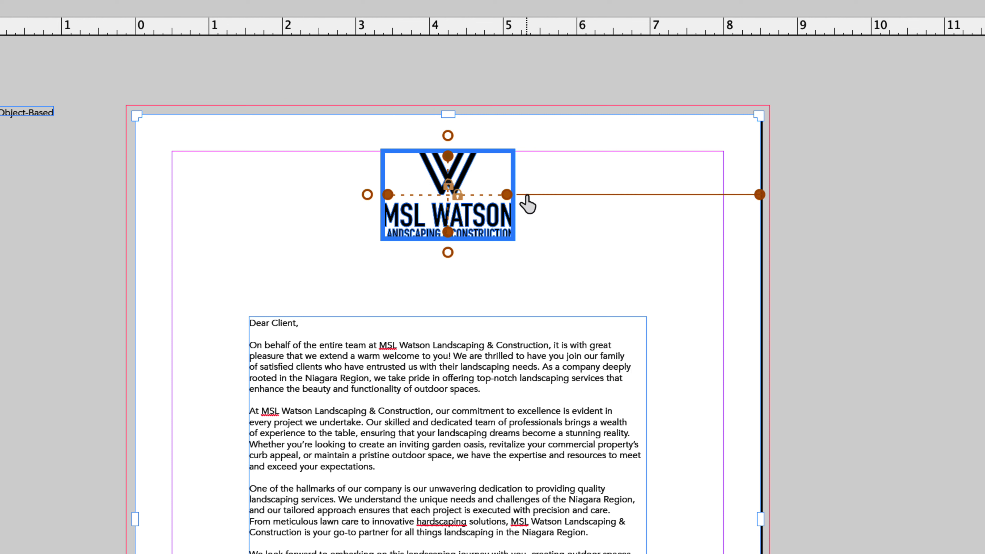
{"action": "left_click", "coordinate": [447, 136]}
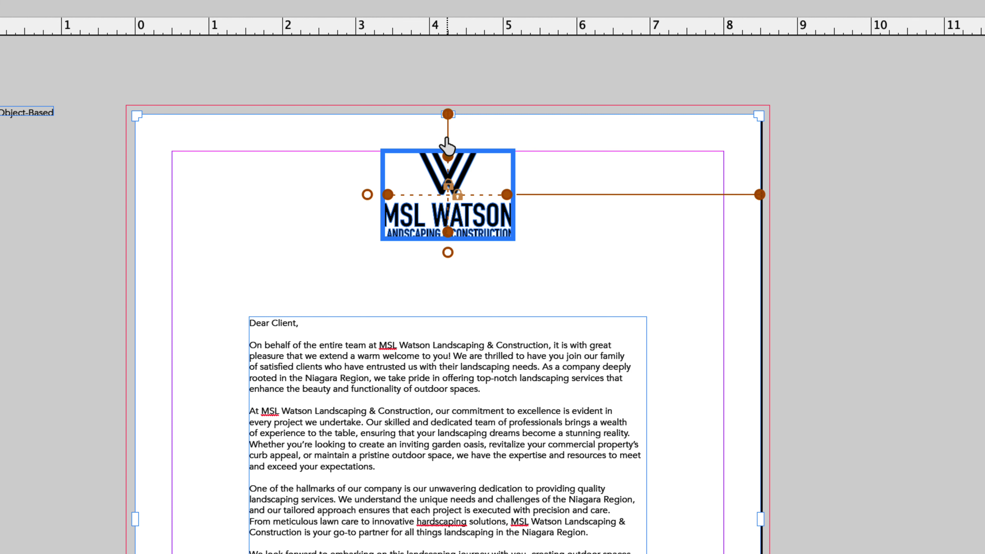
{"action": "left_click", "coordinate": [368, 195]}
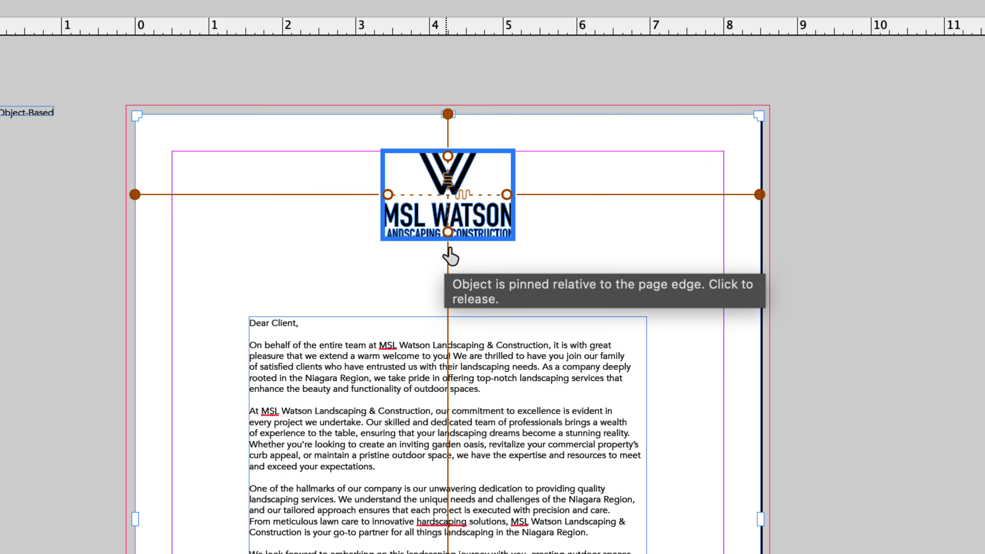
- Release every pin on the logo except the left one and let only its width resize with the page
{"action": "left_click", "coordinate": [462, 194]}
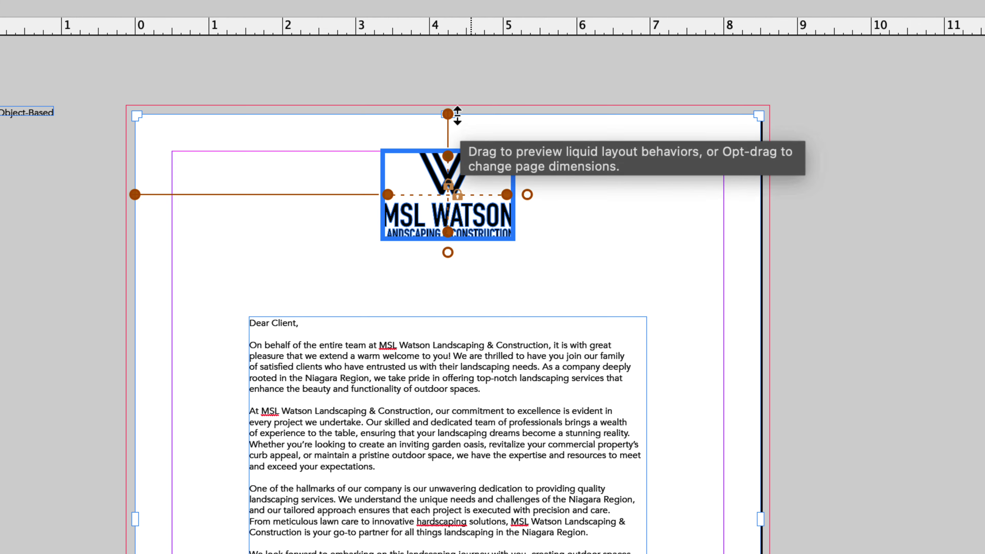
{"action": "left_click", "coordinate": [448, 135]}
{"action": "left_click", "coordinate": [458, 194]}
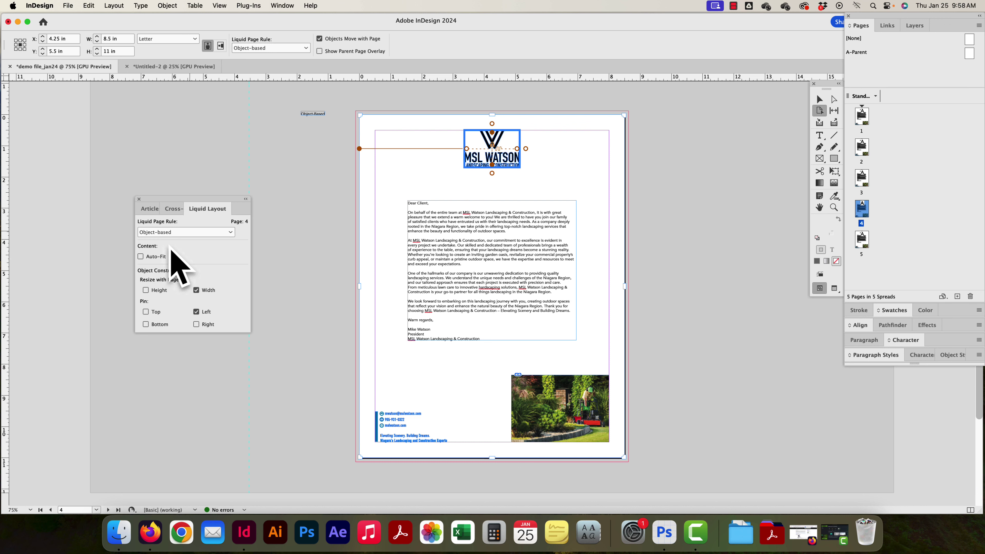
- Try locking the page 4 logo's height and width while pinning it to the page's top and left edges
{"action": "left_click", "coordinate": [145, 290]}
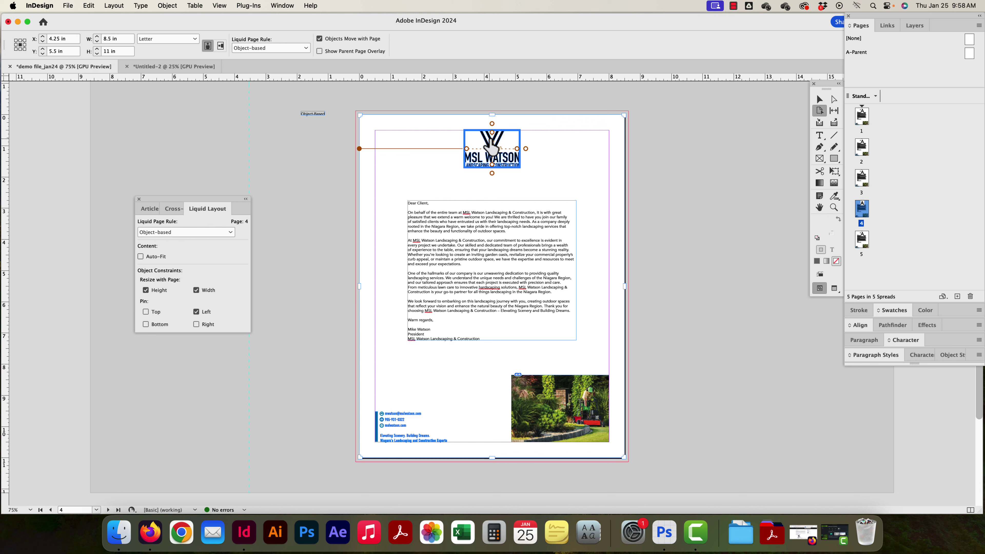
{"action": "left_click", "coordinate": [197, 290]}
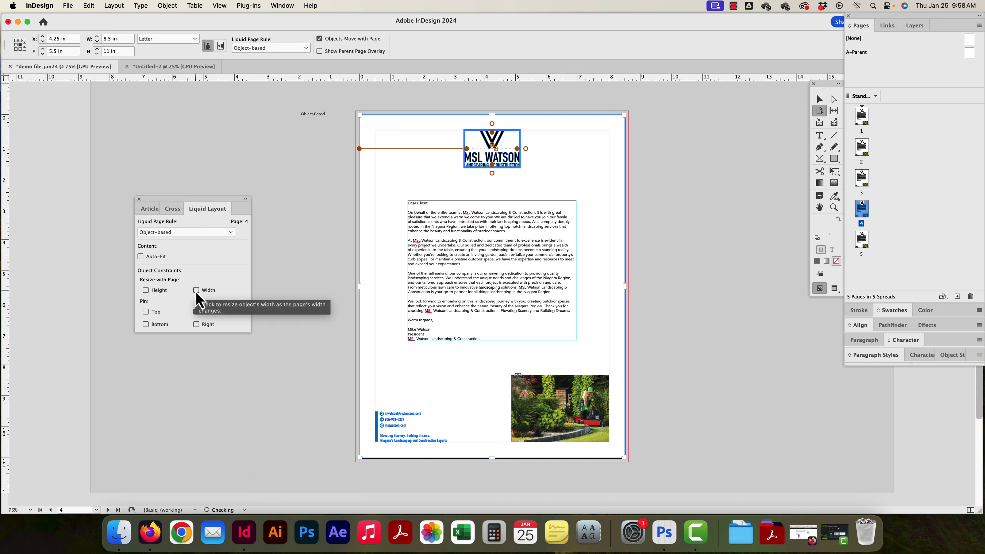
{"action": "left_click", "coordinate": [146, 312]}
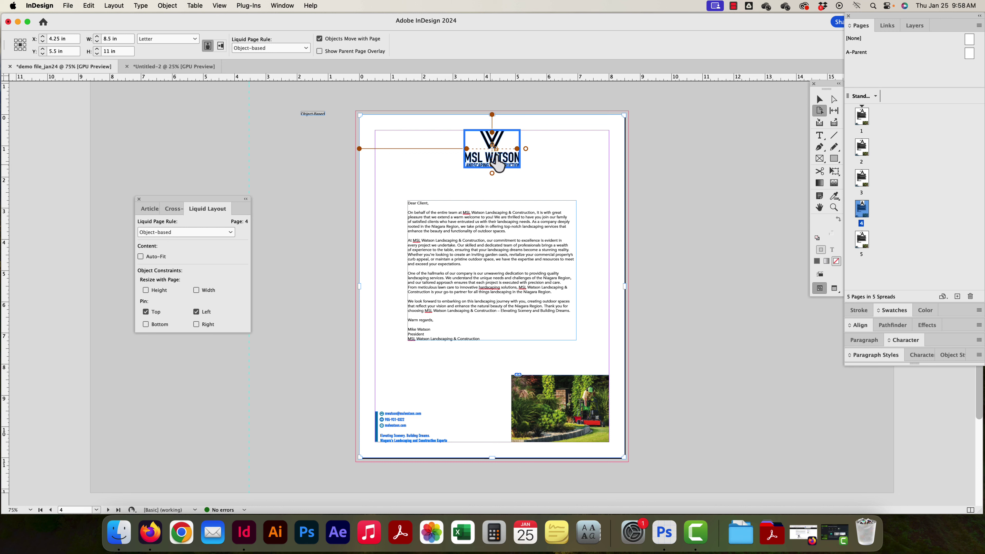
- Try other logo constraints on page 4, ending with all pins released and both height and width resizing with the page
{"action": "left_click", "coordinate": [491, 175]}
{"action": "left_click", "coordinate": [491, 154]}
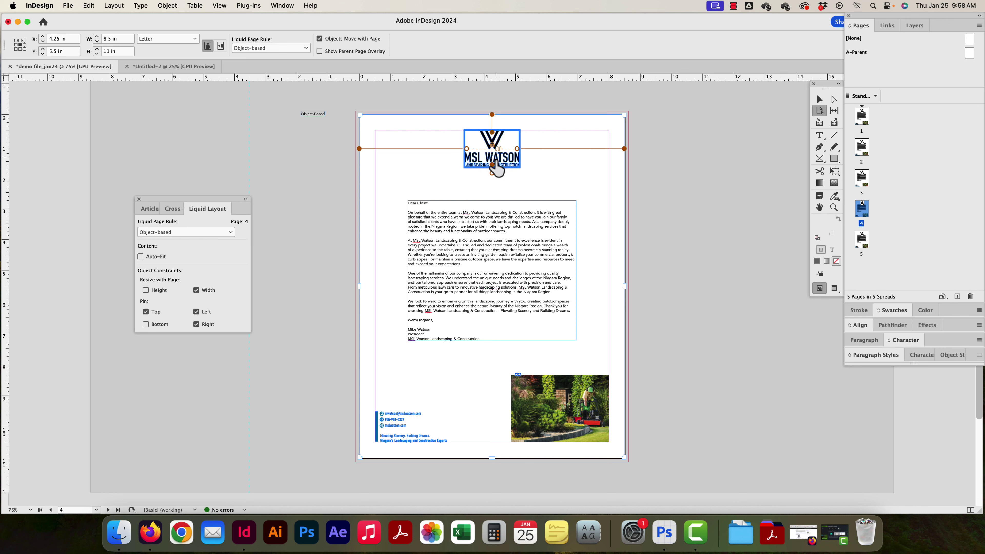
{"action": "left_click", "coordinate": [517, 149]}
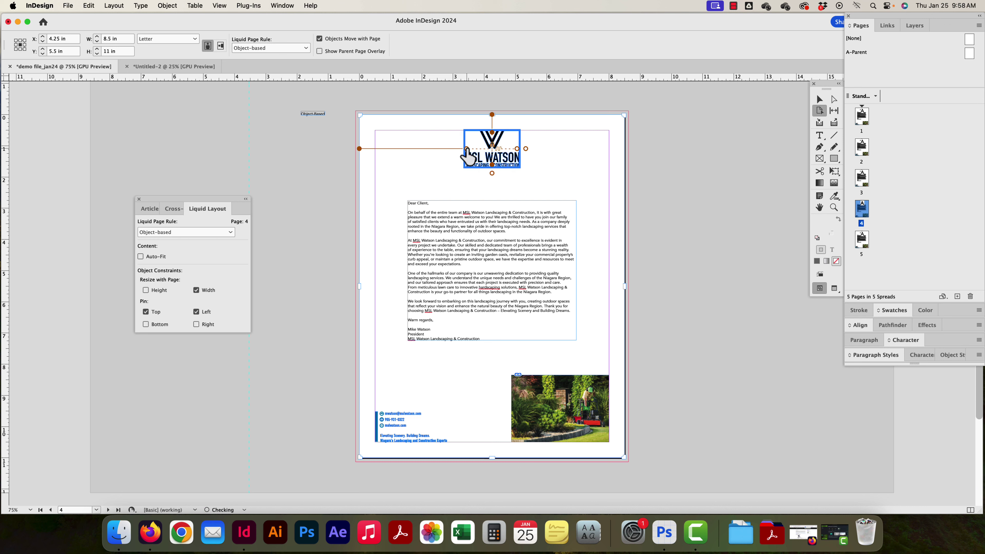
{"action": "left_click", "coordinate": [491, 140]}
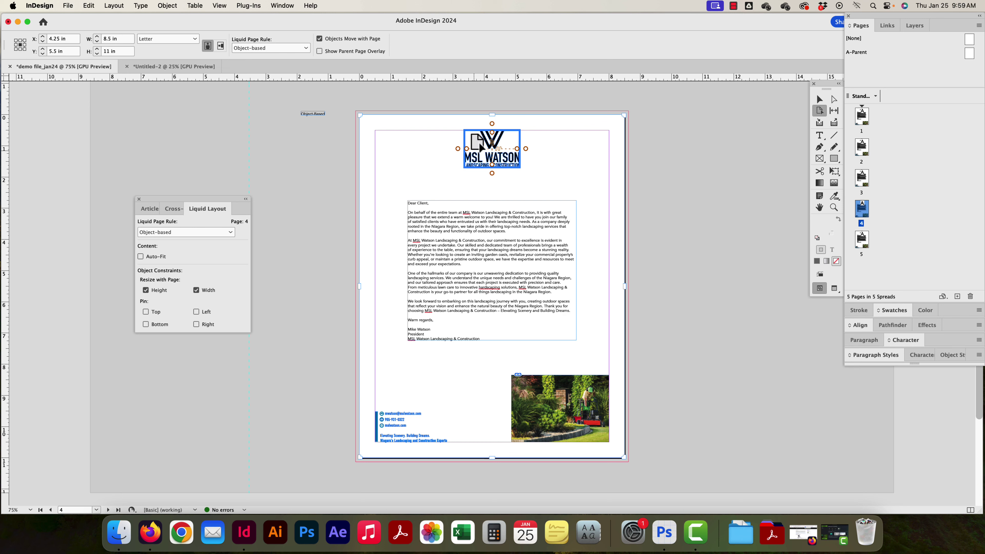
- Preview page 4 at other sizes while removing the logo's left pin and locking its height and width
{"action": "left_click_drag", "start_coordinate": [624, 289], "coordinate": [657, 297]}
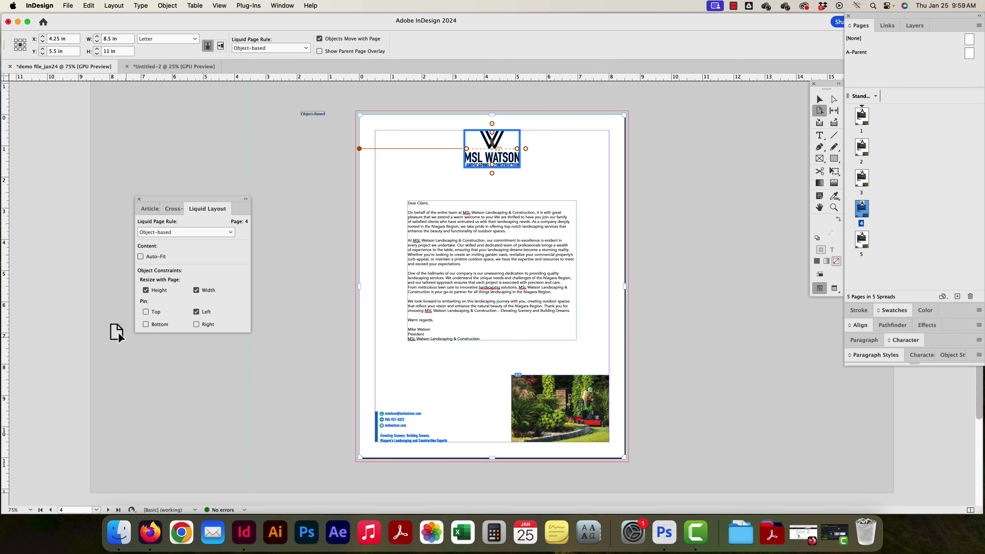
{"action": "left_click", "coordinate": [196, 312]}
{"action": "left_click_drag", "start_coordinate": [491, 458], "coordinate": [511, 409]}
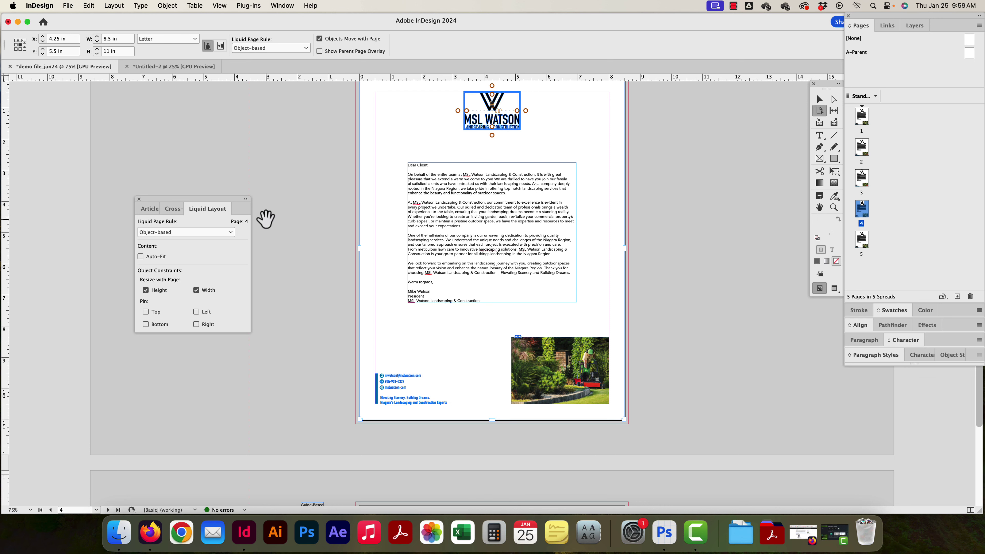
{"action": "scroll", "coordinate": [271, 290], "scroll_direction": "up", "scroll_amount": 3}
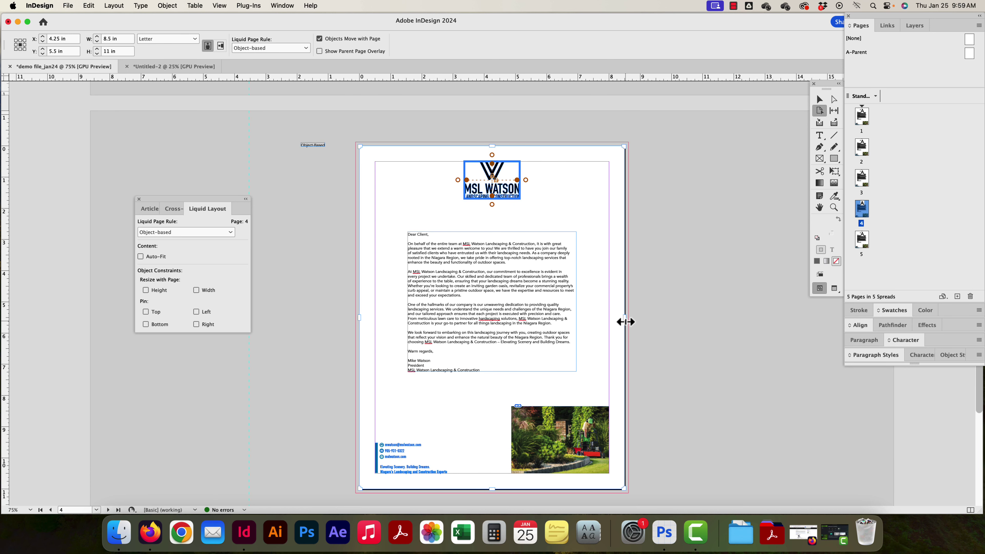
{"action": "left_click_drag", "start_coordinate": [627, 319], "coordinate": [648, 340]}
- Revisit pages 3 and 2 to compare their liquid page rules, and return to page 4
{"action": "key", "text": "super+minus"}
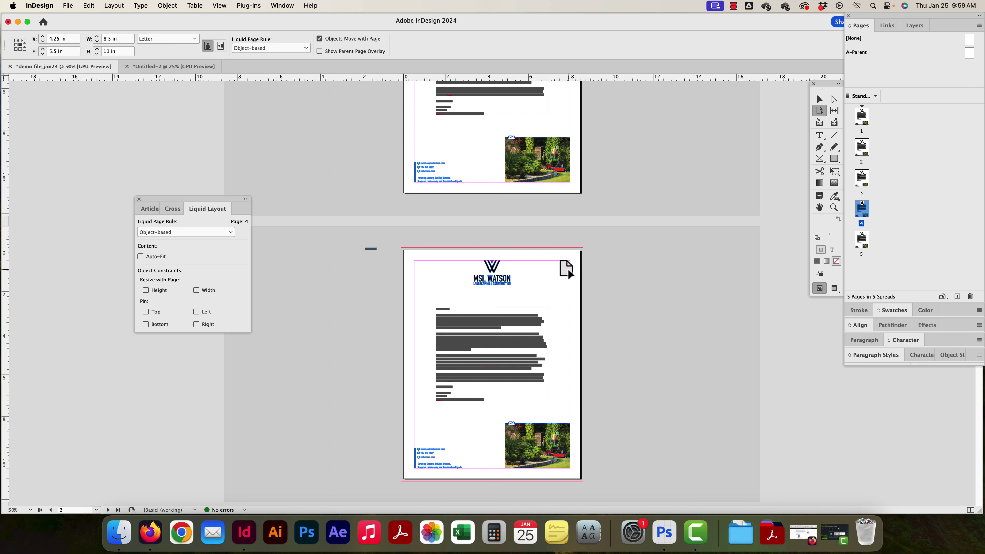
{"action": "left_click", "coordinate": [489, 283]}
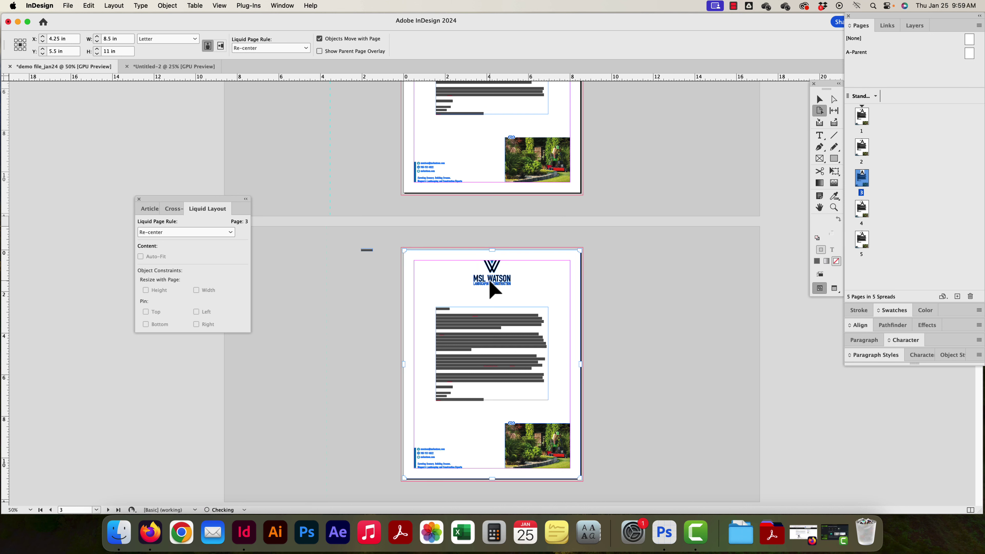
{"action": "scroll", "coordinate": [543, 291], "scroll_direction": "up", "scroll_amount": 5}
{"action": "left_click", "coordinate": [495, 249]}
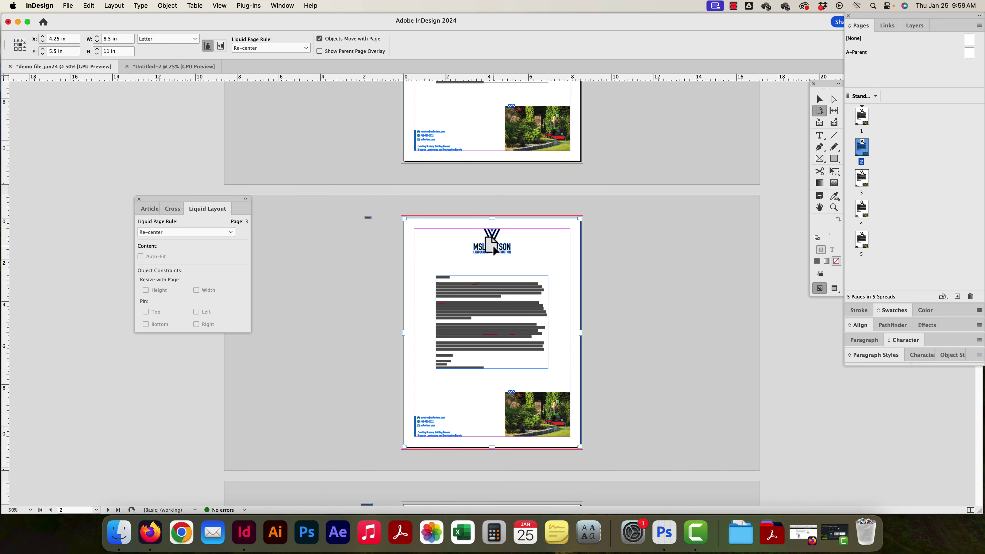
{"action": "key", "text": "super+equal"}
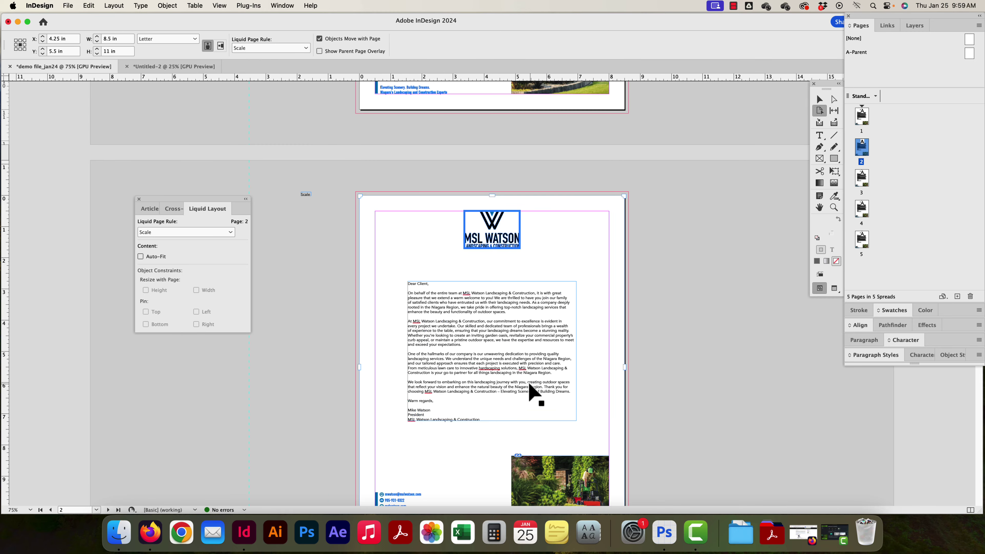
{"action": "scroll", "coordinate": [478, 421], "scroll_direction": "down", "scroll_amount": 15}
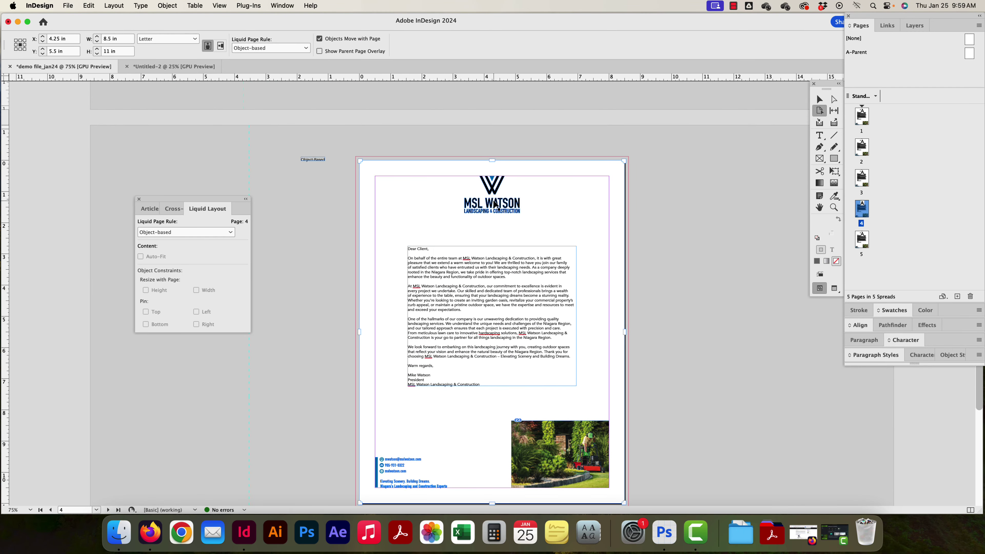
- Try resizing page 4 with the logo's height unlocked, relock it, and inspect the garden photo's constraints
{"action": "left_click", "coordinate": [493, 204]}
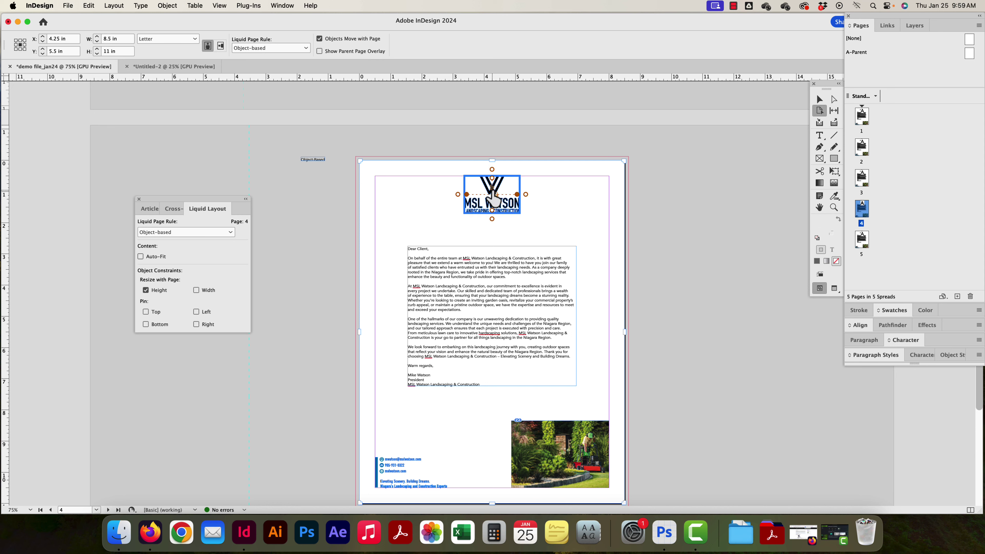
{"action": "mouse_move", "coordinate": [624, 160]}
{"action": "left_mouse_down"}
{"action": "mouse_move", "coordinate": [693, 134]}
{"action": "mouse_move", "coordinate": [717, 95]}
{"action": "mouse_move", "coordinate": [637, 167]}
{"action": "mouse_move", "coordinate": [659, 147]}
{"action": "mouse_move", "coordinate": [624, 160]}
{"action": "left_mouse_up"}
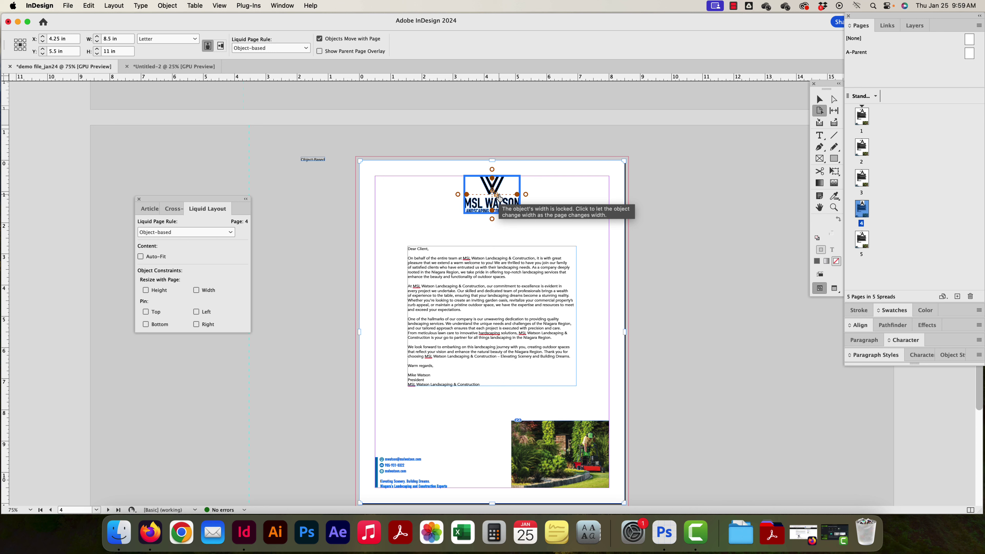
{"action": "left_click", "coordinate": [555, 446]}
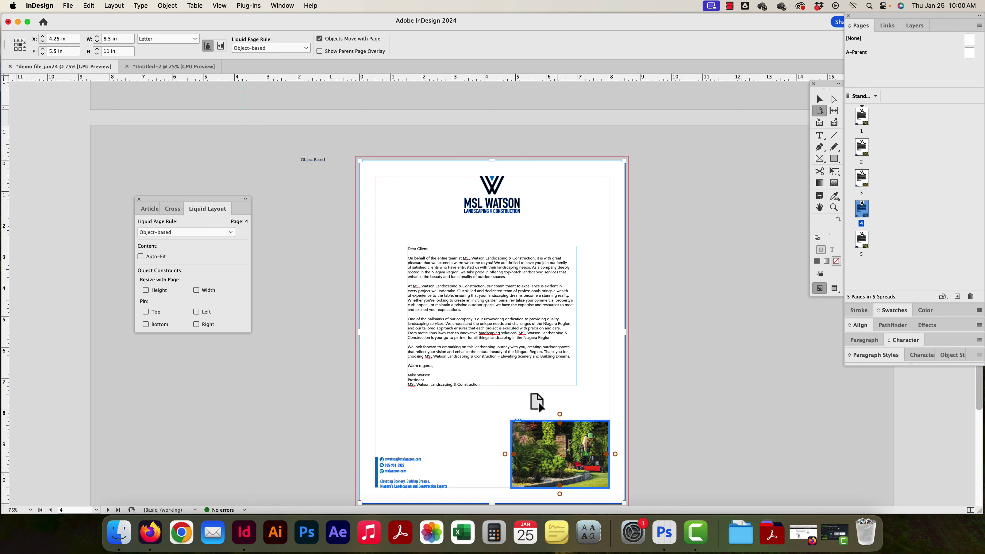
- Try pinning the logo to the page's top edge, swap to a bottom pin, and preview a taller page 4
{"action": "left_click", "coordinate": [500, 196]}
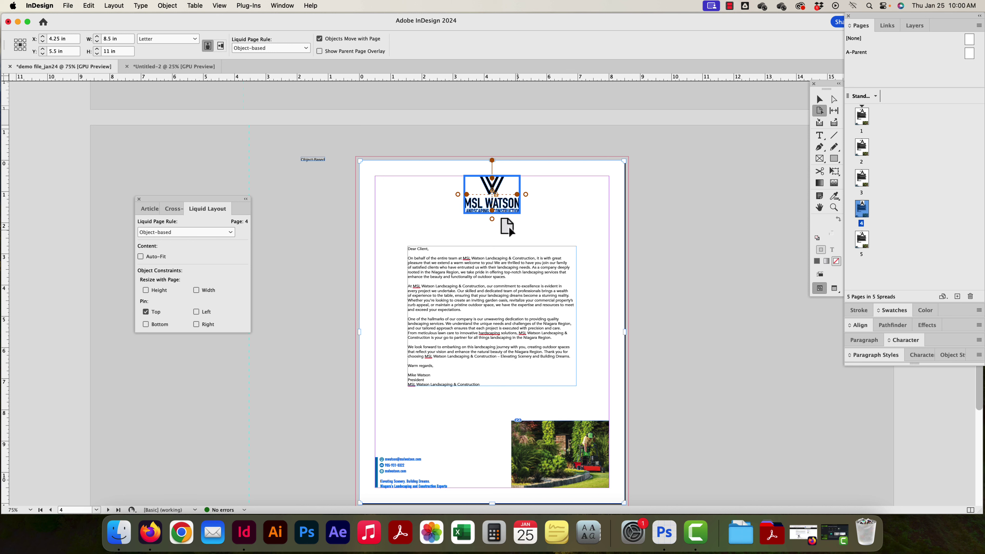
{"action": "left_click", "coordinate": [492, 218]}
{"action": "left_click_drag", "start_coordinate": [496, 162], "coordinate": [505, 138]}
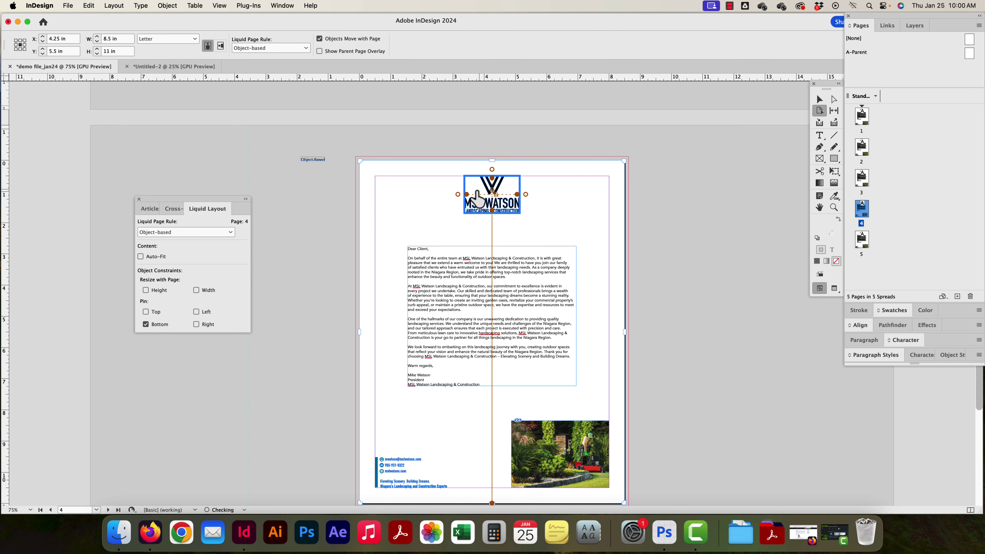
- Replace the logo's bottom pin with a temporary left pin and preview widening page 4 to about 13.37 in
{"action": "left_click", "coordinate": [492, 217]}
{"action": "left_click", "coordinate": [456, 199]}
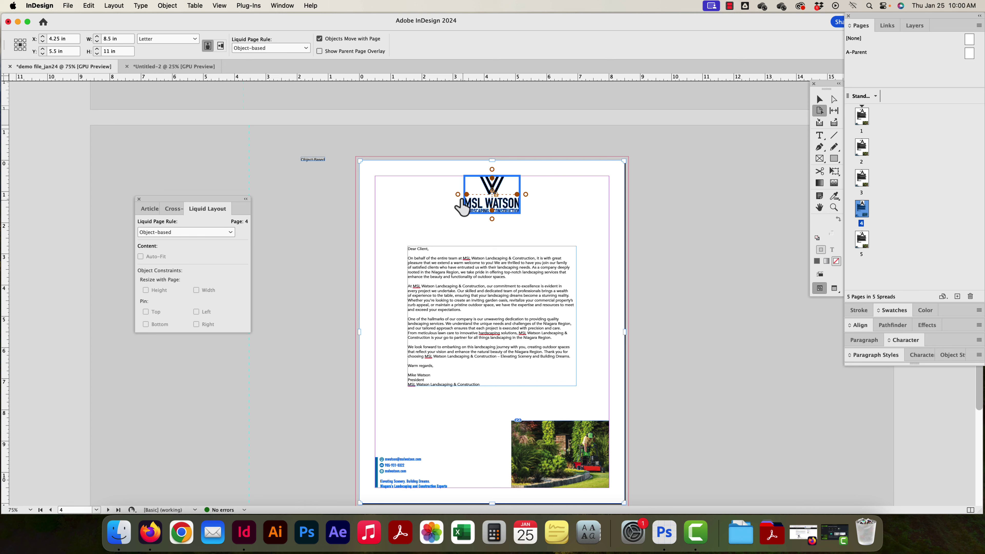
{"action": "left_click", "coordinate": [458, 195]}
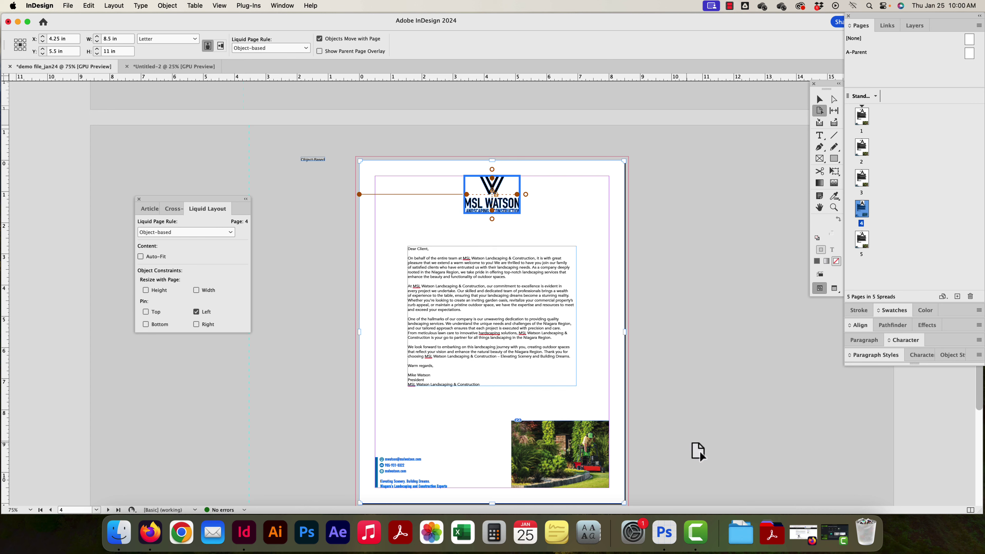
{"action": "left_click_drag", "start_coordinate": [628, 333], "coordinate": [777, 334]}
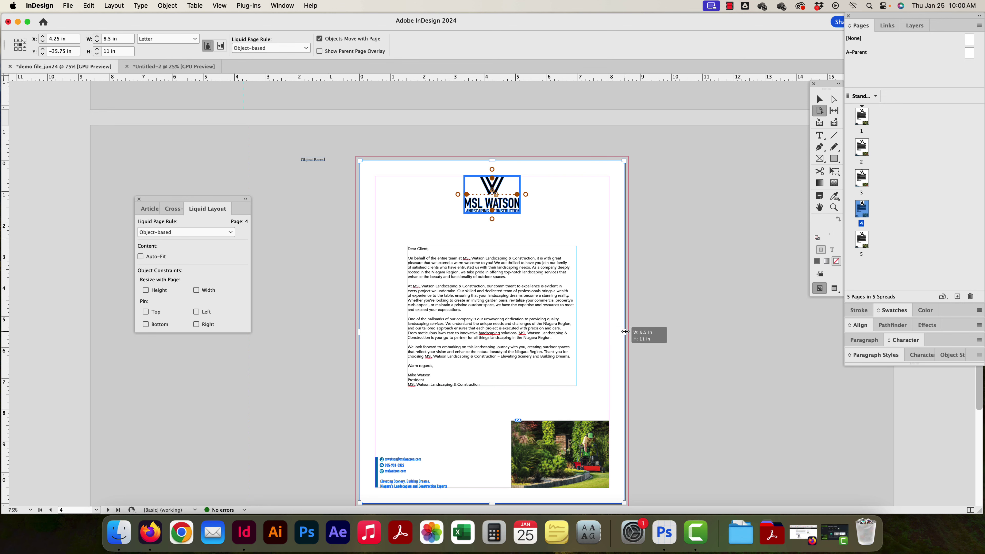
{"action": "left_click_drag", "start_coordinate": [625, 332], "coordinate": [686, 330]}
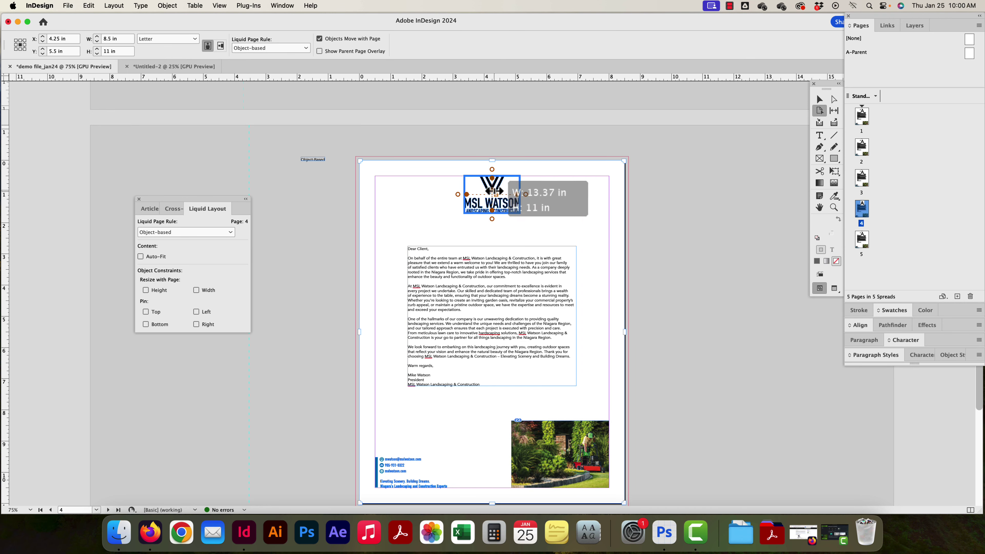
- Try letting the letter's text frame resize in height and width, preview page 4 at other sizes, and relock the frame
{"action": "left_click", "coordinate": [491, 313]}
{"action": "left_click_drag", "start_coordinate": [624, 332], "coordinate": [775, 333]}
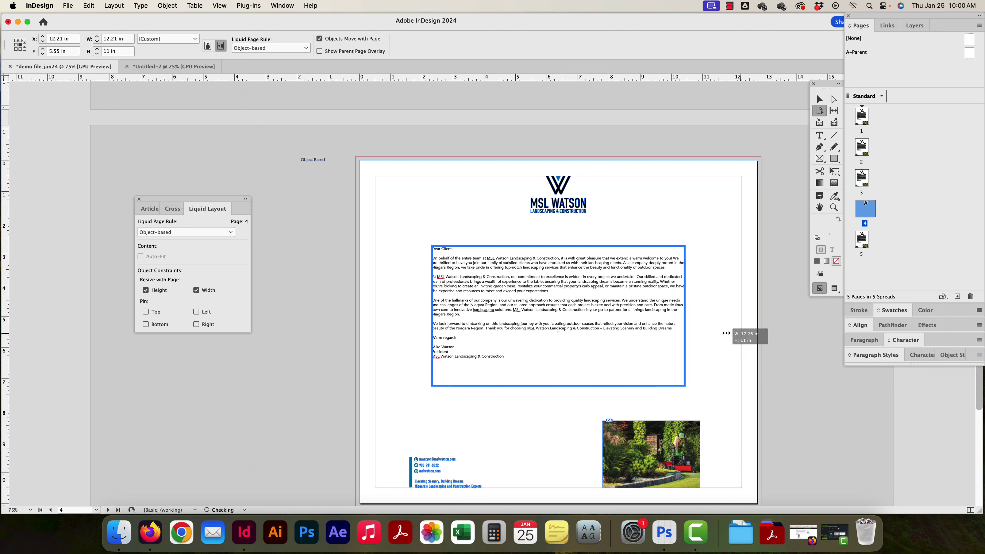
{"action": "key", "text": "Escape"}
{"action": "mouse_move", "coordinate": [491, 160]}
{"action": "left_mouse_down"}
{"action": "mouse_move", "coordinate": [493, 124]}
{"action": "mouse_move", "coordinate": [492, 177]}
{"action": "mouse_move", "coordinate": [493, 142]}
{"action": "left_mouse_up"}
{"action": "key", "text": "Escape"}
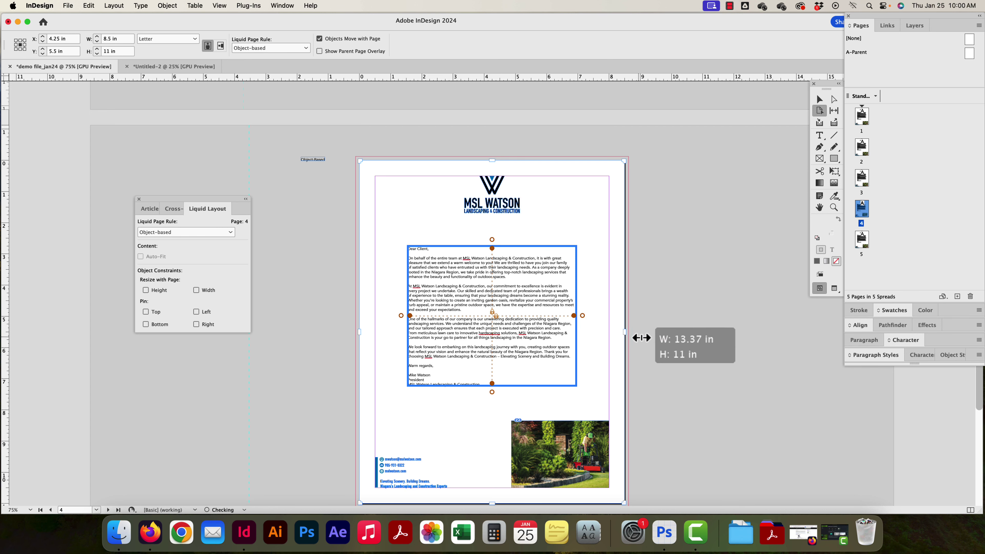
{"action": "left_click_drag", "start_coordinate": [625, 334], "coordinate": [648, 334]}
{"action": "key", "text": "Escape"}
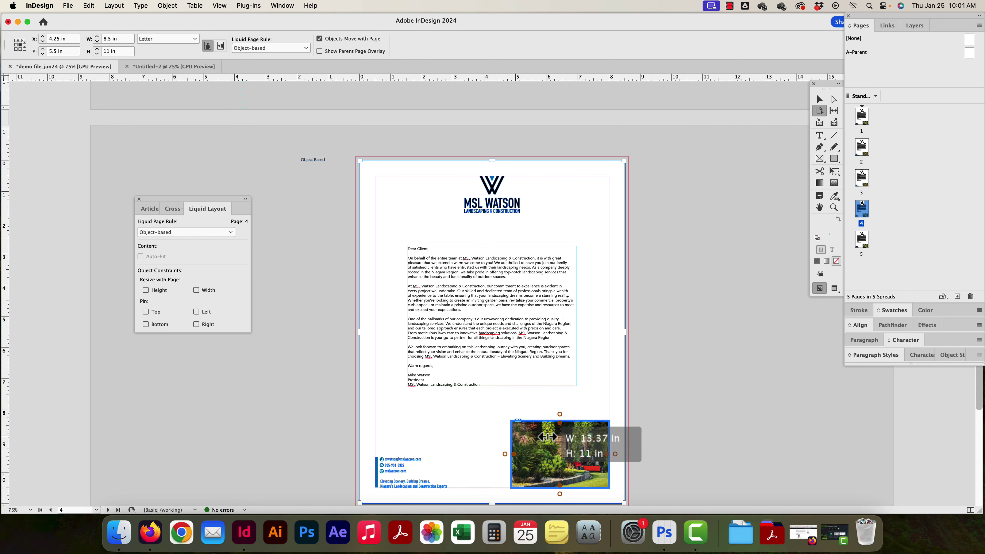
- Turn on Auto-Fit for page 4's garden photo and preview the page at other sizes
{"action": "left_click", "coordinate": [141, 257]}
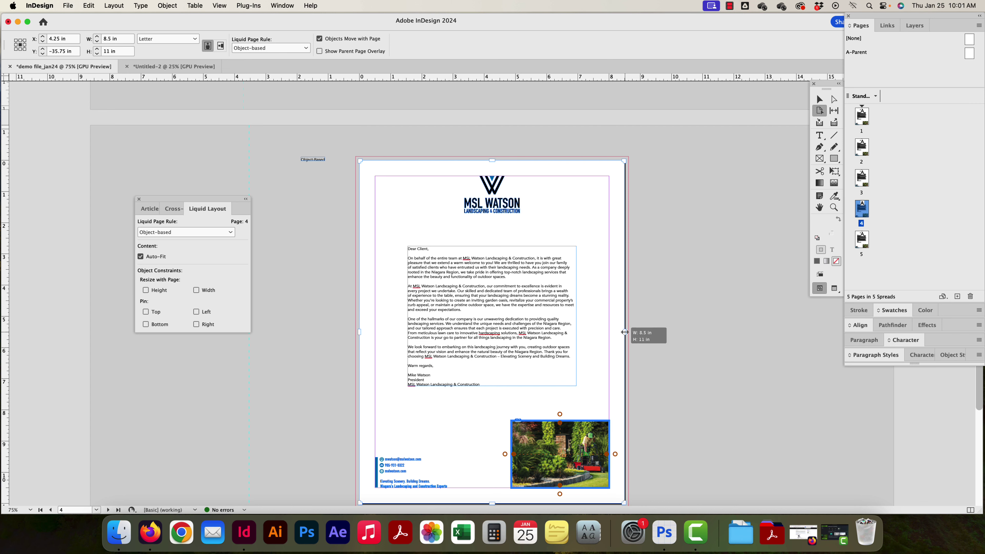
{"action": "left_click_drag", "start_coordinate": [624, 332], "coordinate": [436, 347]}
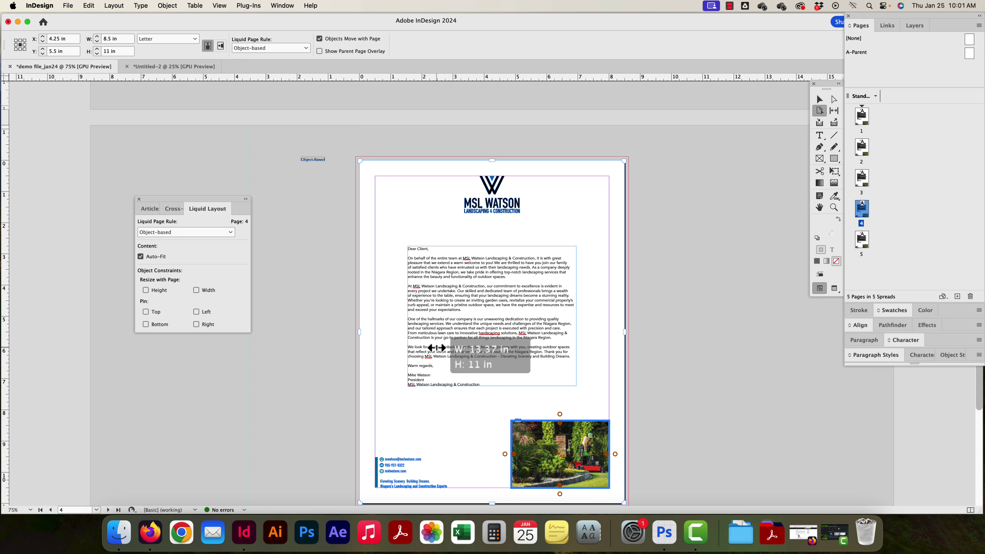
{"action": "left_click_drag", "start_coordinate": [436, 348], "coordinate": [492, 476]}
{"action": "key", "text": "super+z"}
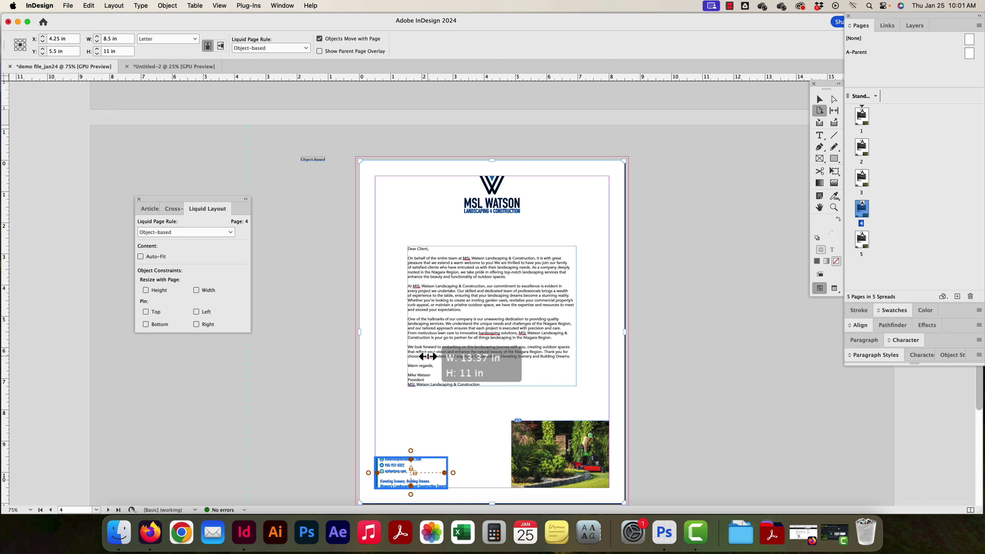
- Set page 5's Liquid Page Rule to Object-based
{"action": "scroll", "coordinate": [446, 310], "scroll_direction": "down", "scroll_amount": 5}
{"action": "scroll", "coordinate": [465, 248], "scroll_direction": "up", "scroll_amount": 3}
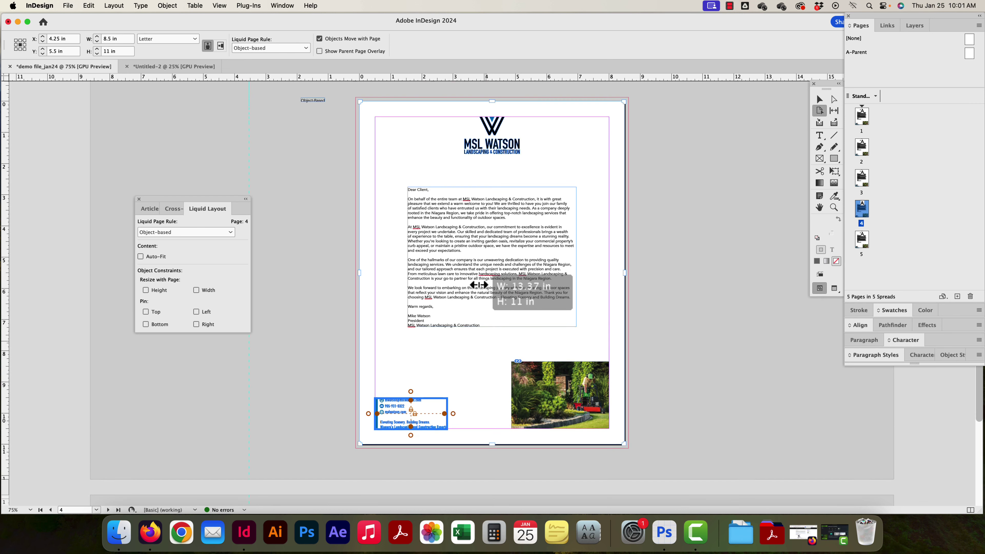
{"action": "left_click", "coordinate": [477, 242]}
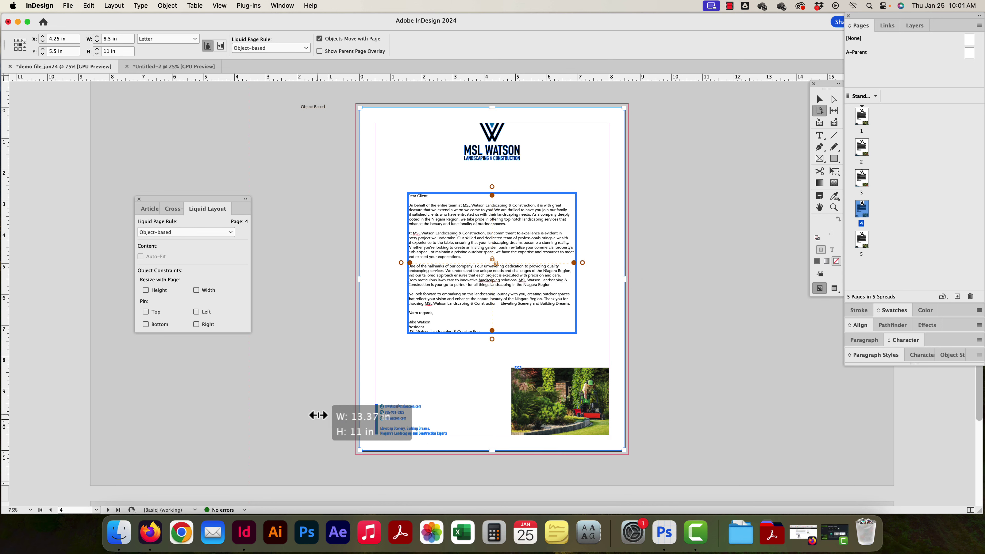
{"action": "scroll", "coordinate": [318, 413], "scroll_direction": "down", "scroll_amount": 10}
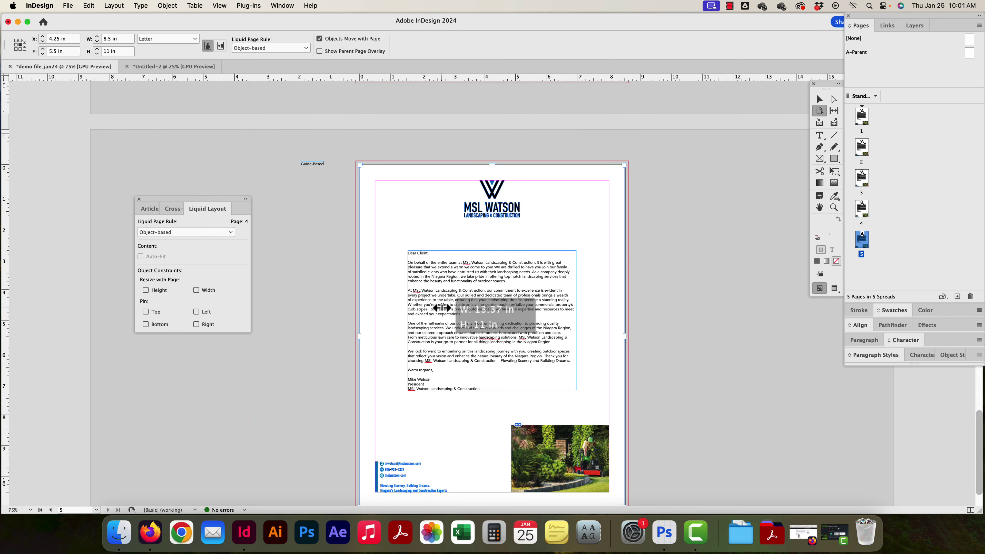
{"action": "scroll", "coordinate": [442, 311], "scroll_direction": "down", "scroll_amount": 2}
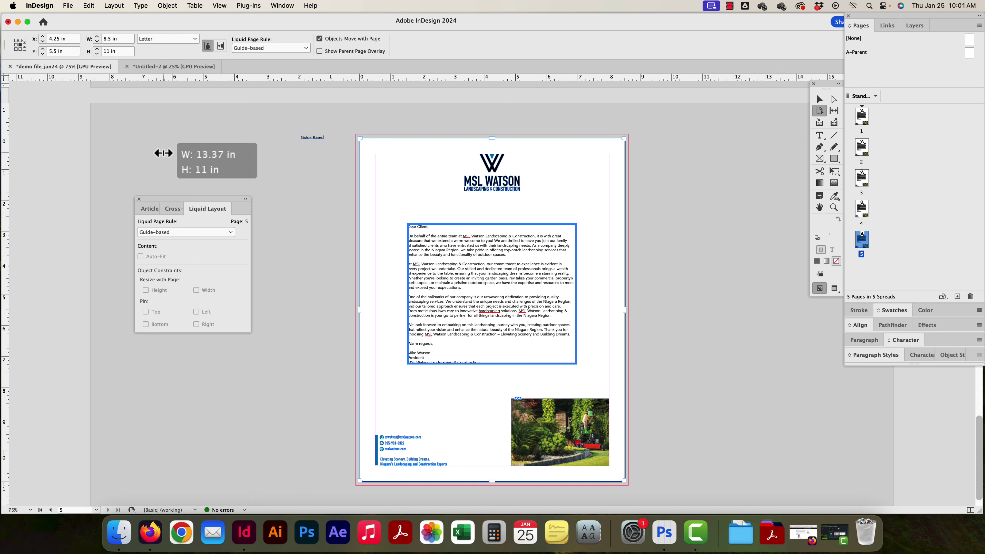
{"action": "left_click", "coordinate": [208, 233]}
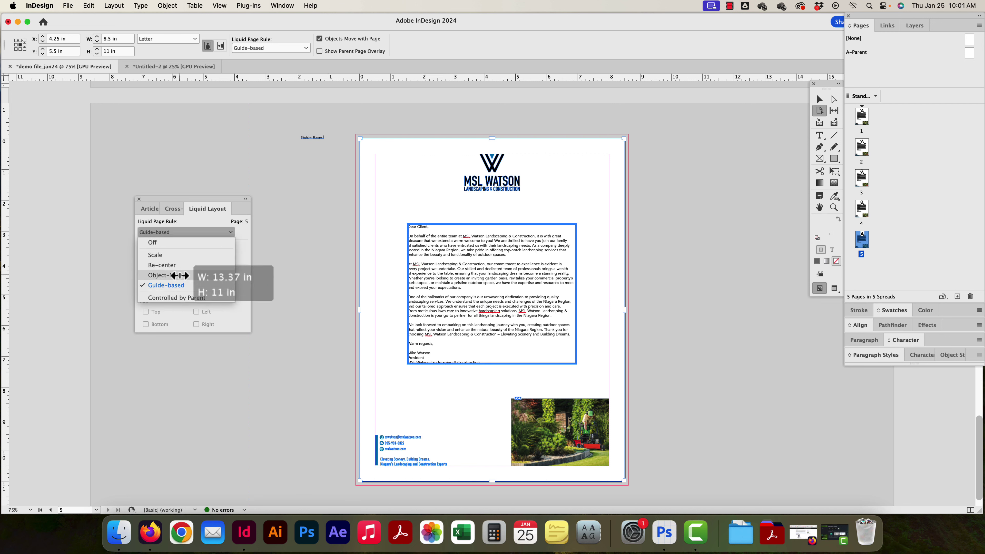
{"action": "left_click", "coordinate": [159, 275]}
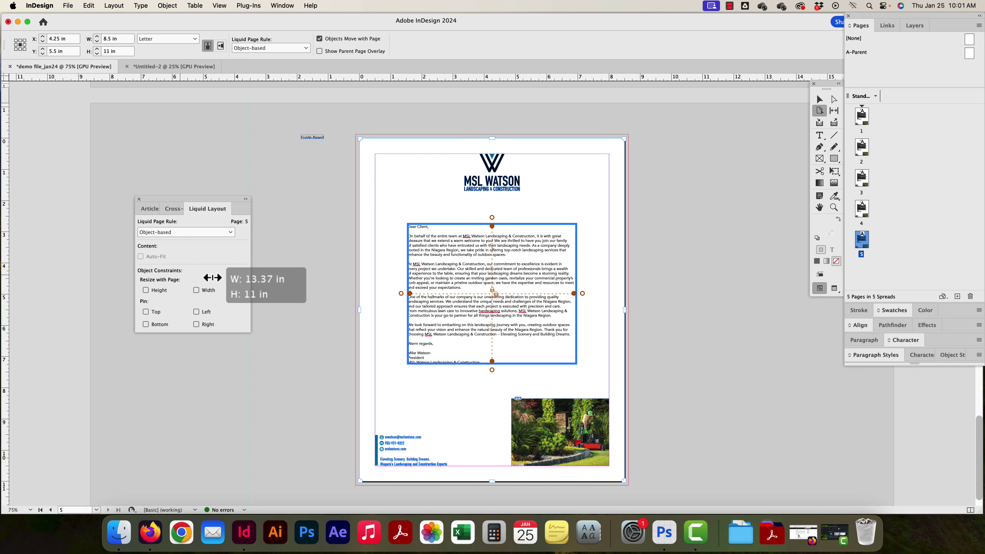
- Set page 5's Liquid Page Rule to Guide-based and place a horizontal liquid guide across the letter text at about 4.78 in
{"action": "left_click", "coordinate": [229, 232]}
{"action": "left_click", "coordinate": [176, 284]}
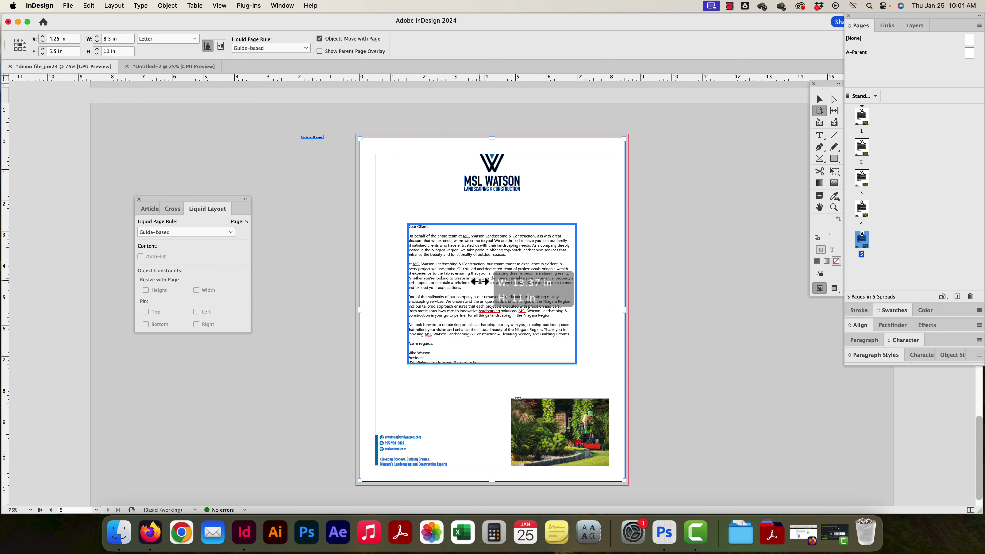
{"action": "left_click_drag", "start_coordinate": [479, 283], "coordinate": [387, 87]}
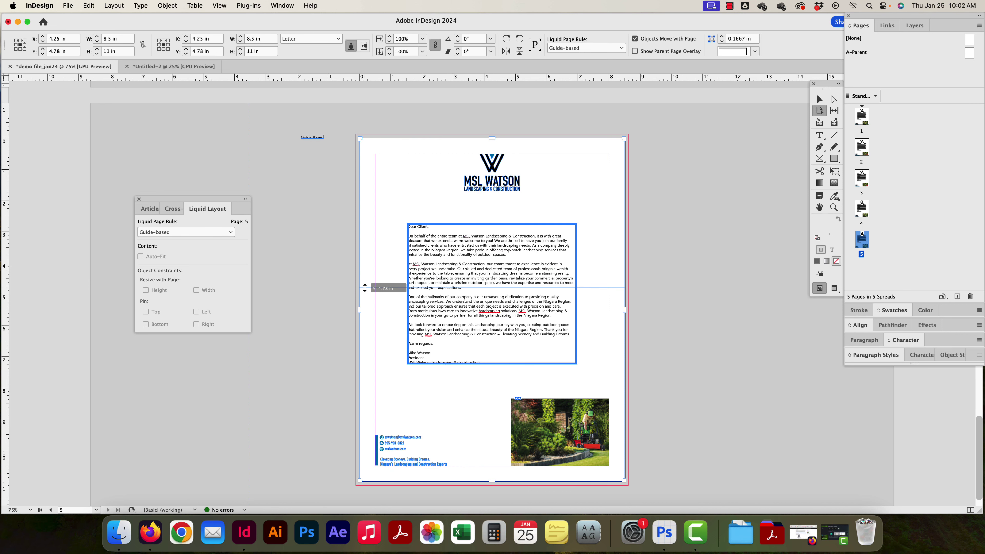
{"action": "left_click_drag", "start_coordinate": [364, 288], "coordinate": [375, 301]}
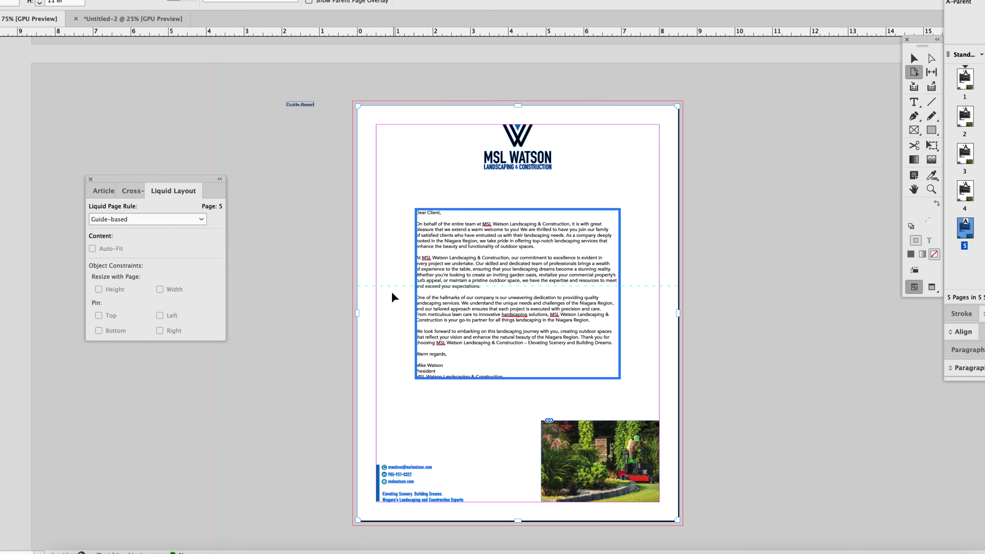
- Preview page 5 at about 10.39 in wide and at other heights to test the horizontal guide
{"action": "left_click_drag", "start_coordinate": [392, 287], "coordinate": [496, 275]}
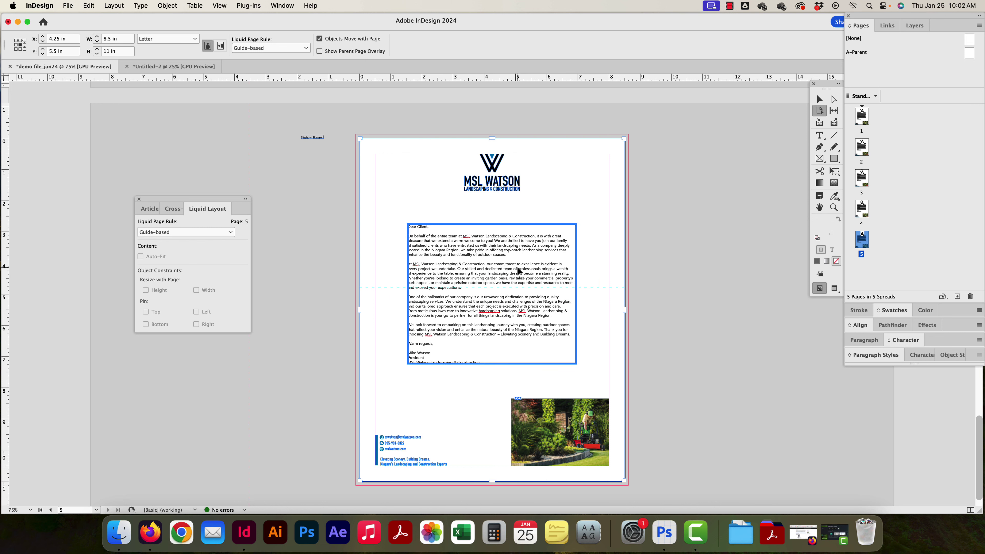
{"action": "left_click_drag", "start_coordinate": [554, 292], "coordinate": [676, 316]}
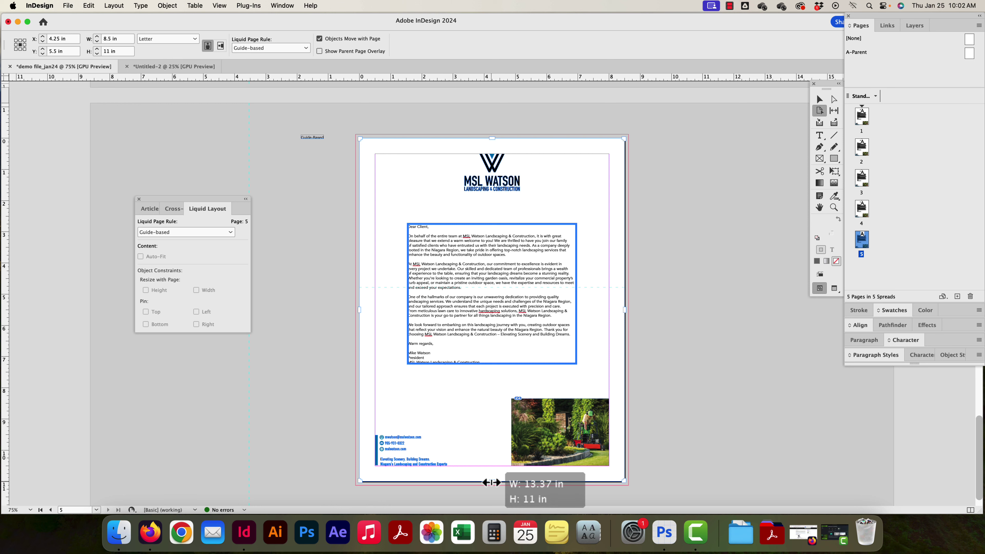
{"action": "mouse_move", "coordinate": [492, 482]}
{"action": "left_mouse_down"}
{"action": "mouse_move", "coordinate": [488, 498]}
{"action": "mouse_move", "coordinate": [489, 468]}
{"action": "mouse_move", "coordinate": [489, 482]}
{"action": "left_mouse_up"}
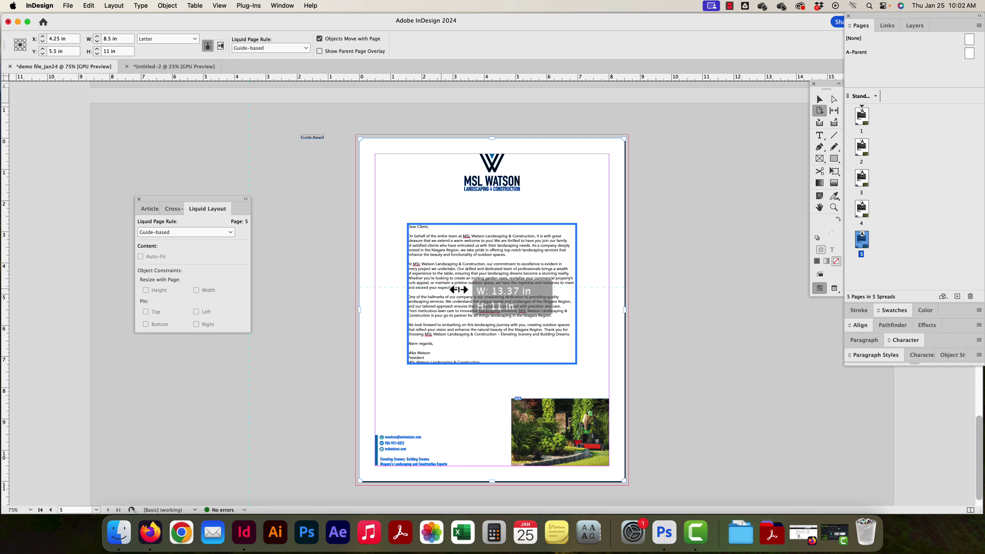
{"action": "left_click_drag", "start_coordinate": [633, 310], "coordinate": [683, 311]}
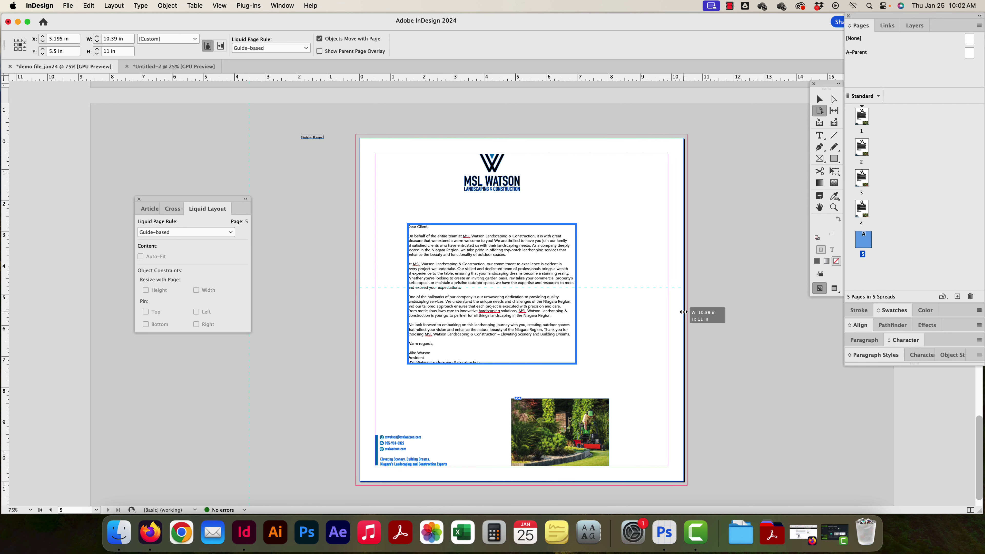
{"action": "left_click_drag", "start_coordinate": [683, 312], "coordinate": [624, 310]}
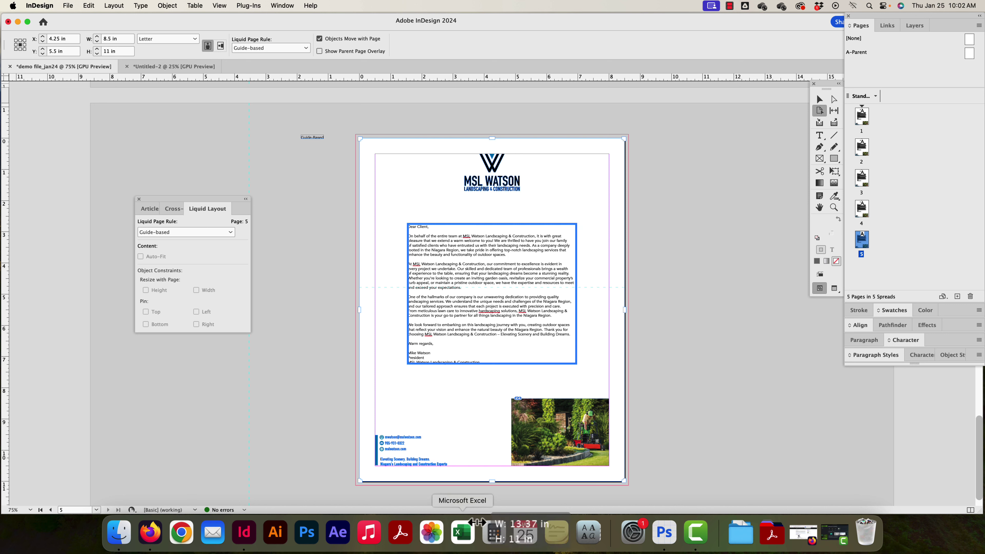
{"action": "mouse_move", "coordinate": [493, 483]}
{"action": "left_mouse_down"}
{"action": "mouse_move", "coordinate": [493, 512]}
{"action": "mouse_move", "coordinate": [493, 468]}
{"action": "mouse_move", "coordinate": [492, 504]}
{"action": "mouse_move", "coordinate": [492, 481]}
{"action": "left_mouse_up"}
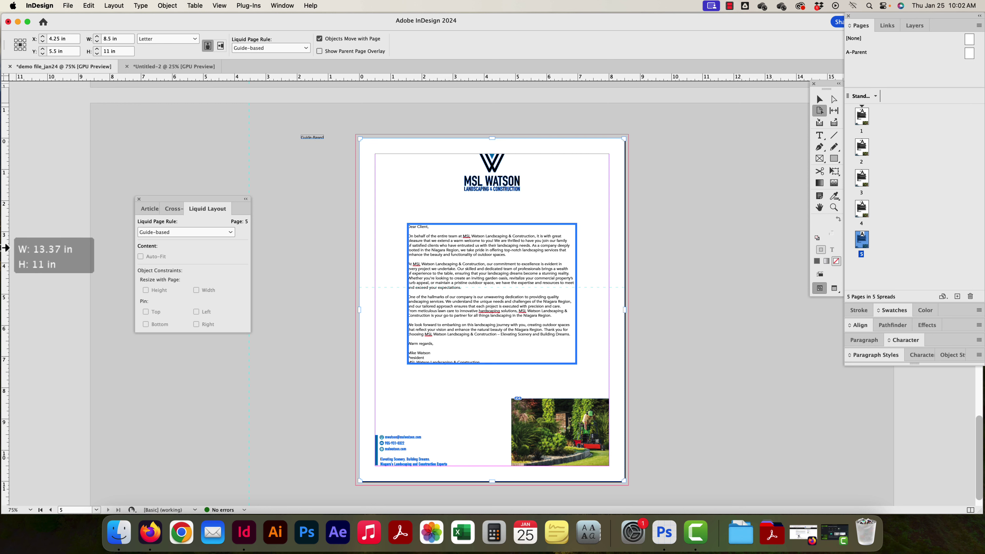
- Add a vertical liquid guide through the garden photo at about 7.57 in and preview page 5 at other widths and heights
{"action": "left_click_drag", "start_coordinate": [8, 245], "coordinate": [18, 244]}
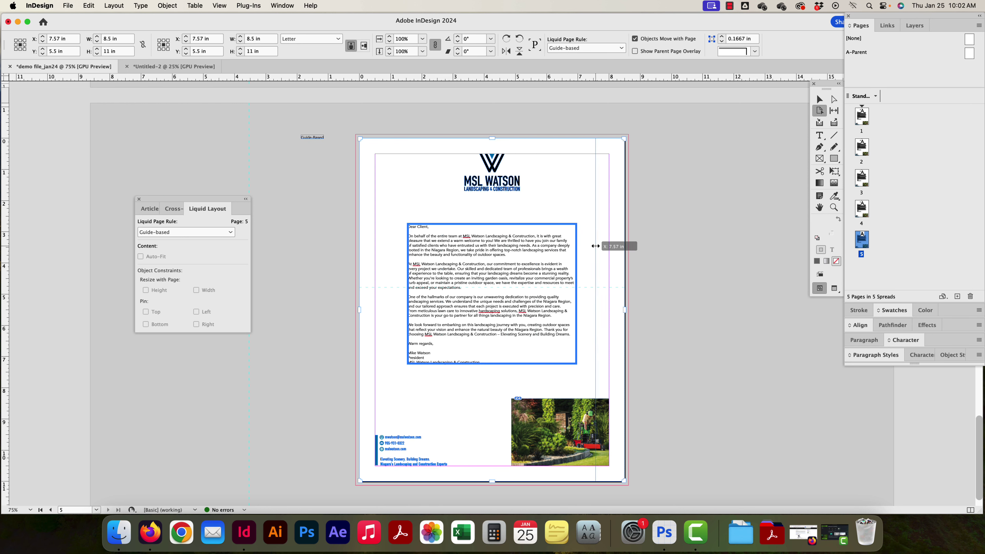
{"action": "left_click_drag", "start_coordinate": [596, 246], "coordinate": [609, 323]}
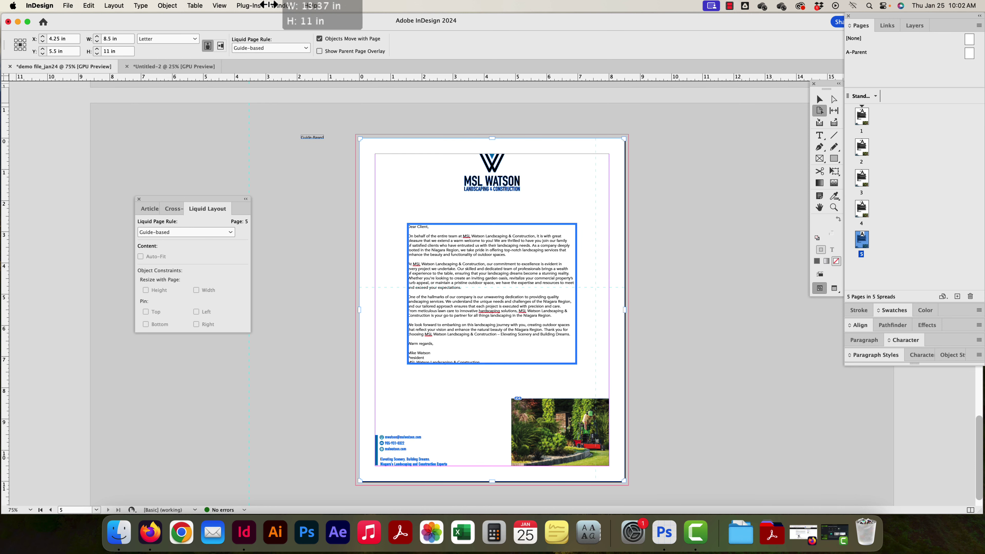
{"action": "left_click", "coordinate": [220, 6]}
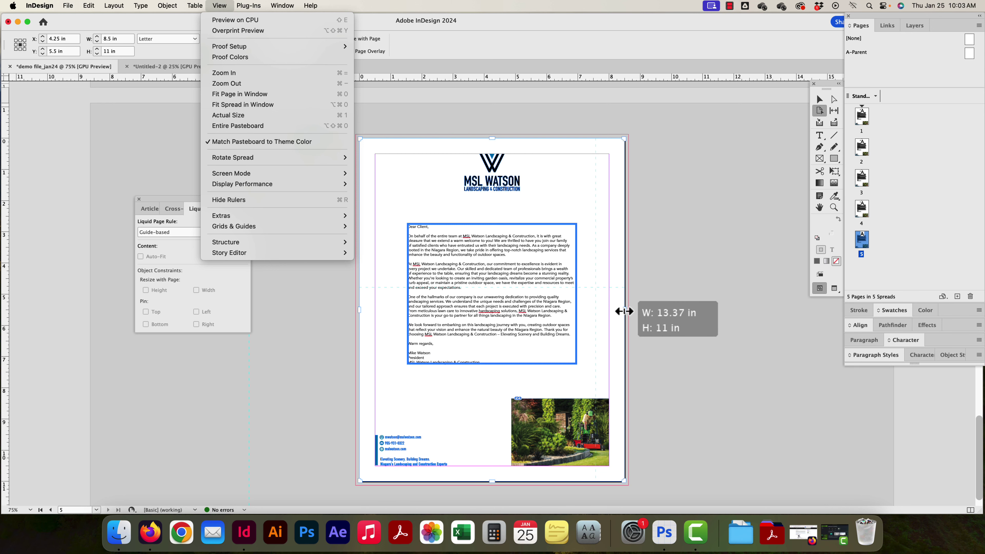
{"action": "key", "text": "Escape"}
{"action": "left_click_drag", "start_coordinate": [626, 310], "coordinate": [605, 276]}
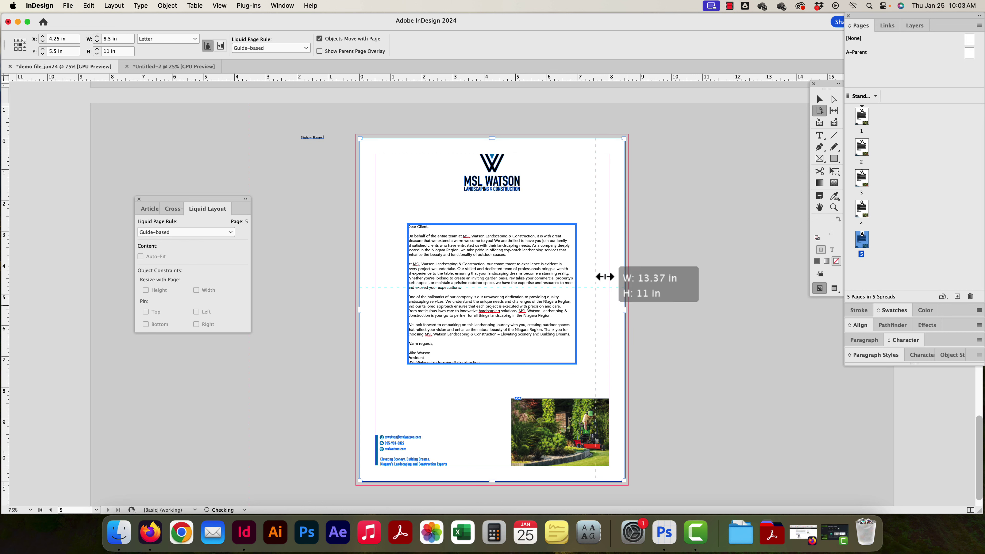
{"action": "mouse_move", "coordinate": [491, 139]}
{"action": "left_mouse_down"}
{"action": "mouse_move", "coordinate": [501, 105]}
{"action": "mouse_move", "coordinate": [492, 138]}
{"action": "left_mouse_up"}
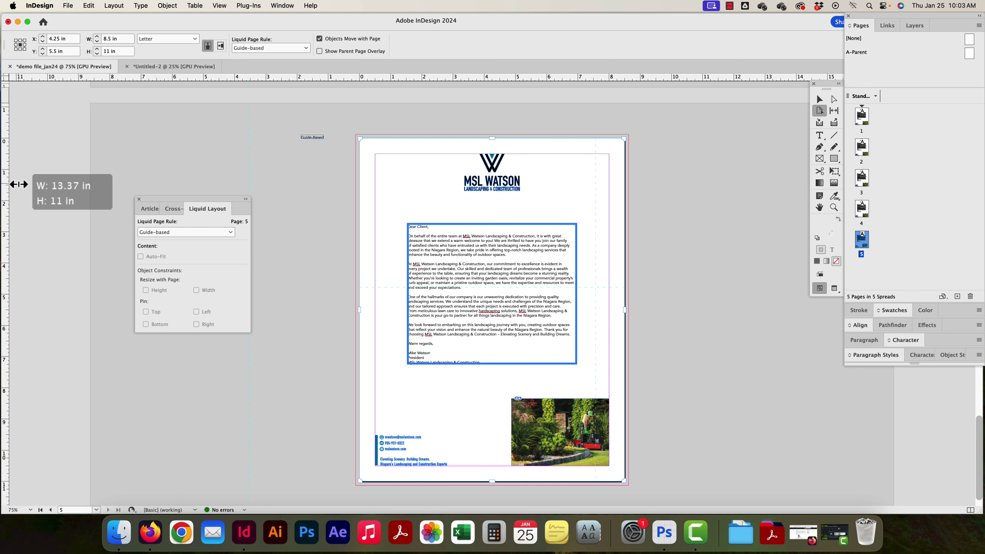
- Add a horizontal liquid guide through the contact details and photo at about 9.62 in, and preview page 5 at other sizes
{"action": "left_click_drag", "start_coordinate": [267, 77], "coordinate": [279, 162]}
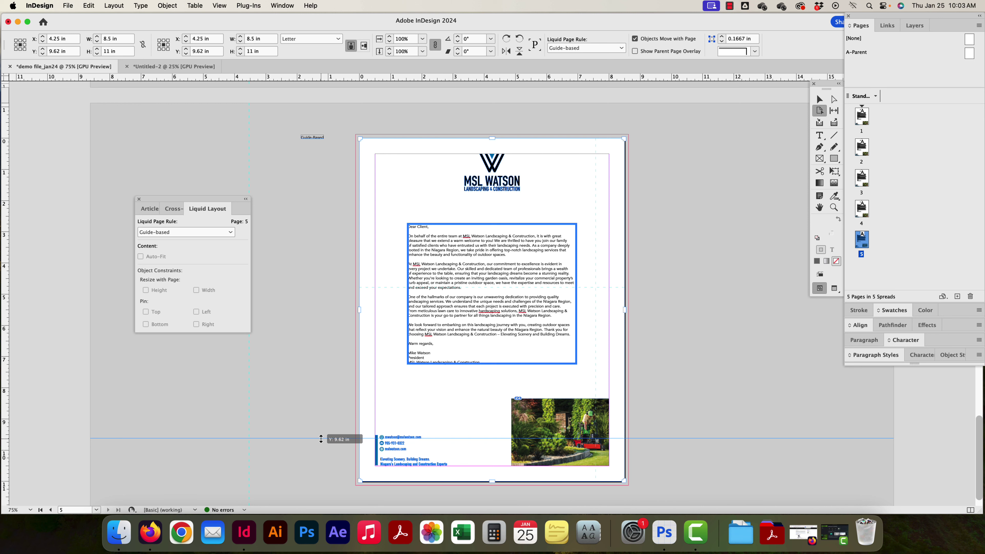
{"action": "left_click_drag", "start_coordinate": [321, 439], "coordinate": [320, 438]}
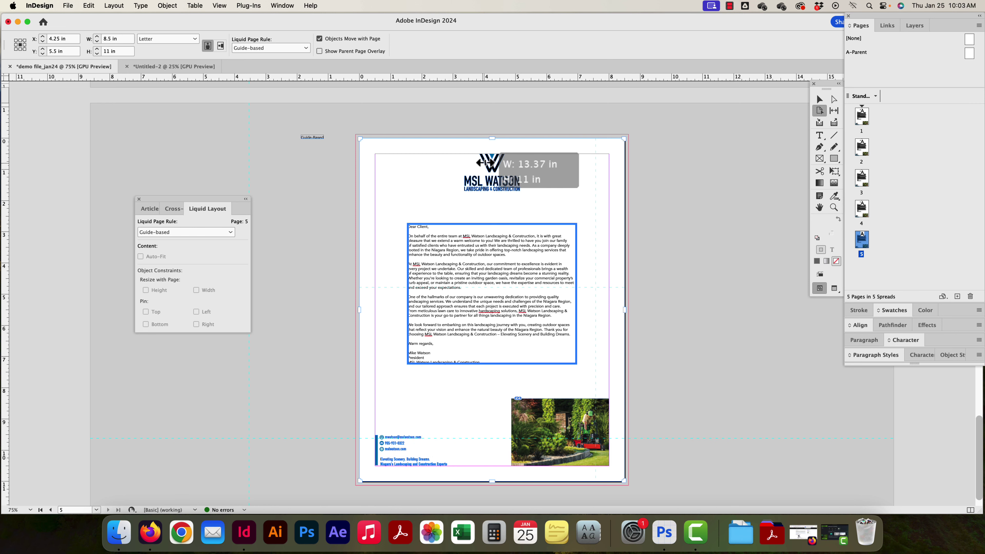
{"action": "left_click_drag", "start_coordinate": [493, 138], "coordinate": [496, 162]}
{"action": "mouse_move", "coordinate": [494, 121]}
{"action": "left_mouse_down"}
{"action": "mouse_move", "coordinate": [491, 137]}
{"action": "mouse_move", "coordinate": [491, 106]}
{"action": "mouse_move", "coordinate": [491, 138]}
{"action": "left_mouse_up"}
{"action": "left_click_drag", "start_coordinate": [624, 333], "coordinate": [561, 451]}
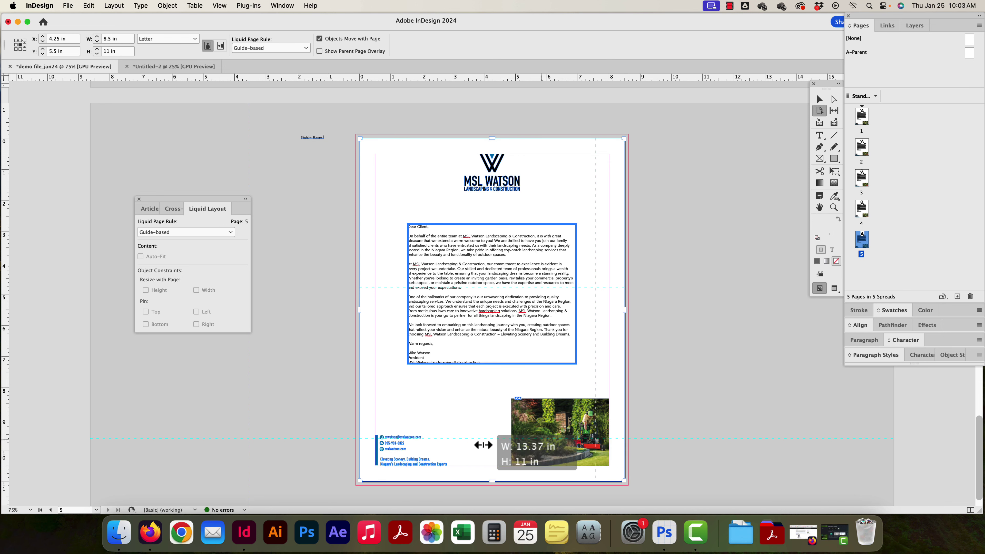
{"action": "left_click_drag", "start_coordinate": [602, 421], "coordinate": [670, 267]}
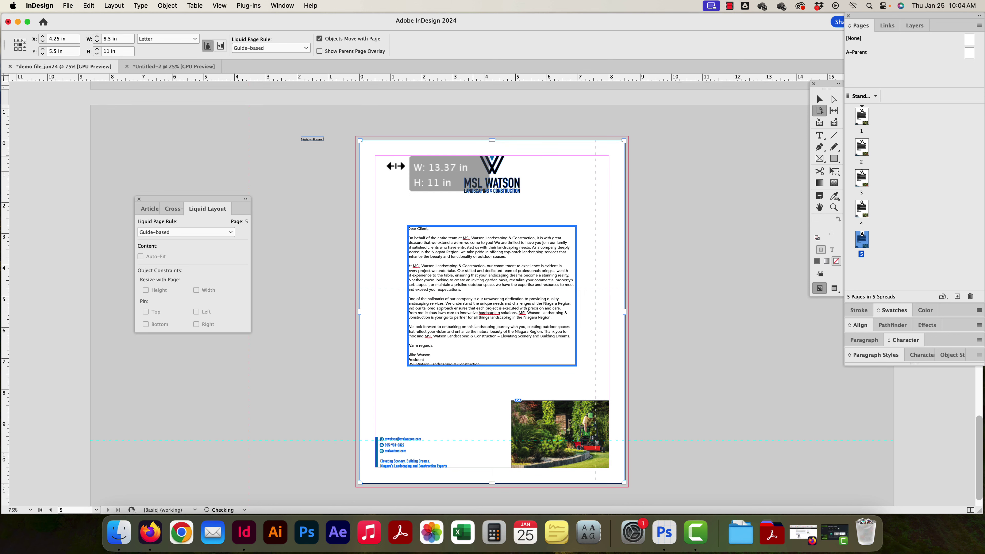
- Add a horizontal liquid guide through the logo's emblem and preview page 5 at other heights and widths
{"action": "left_click_drag", "start_coordinate": [488, 81], "coordinate": [498, 130]}
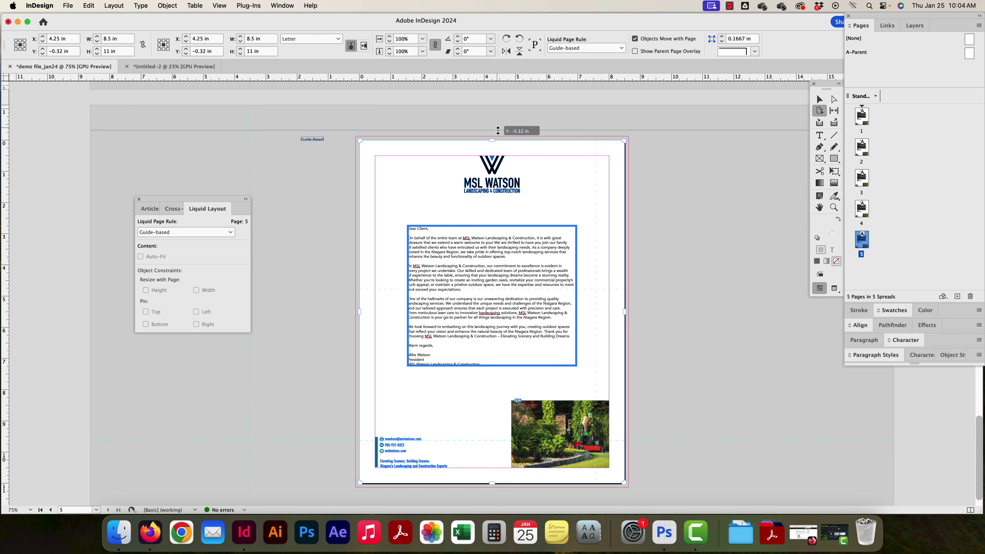
{"action": "left_click_drag", "start_coordinate": [501, 169], "coordinate": [500, 170]}
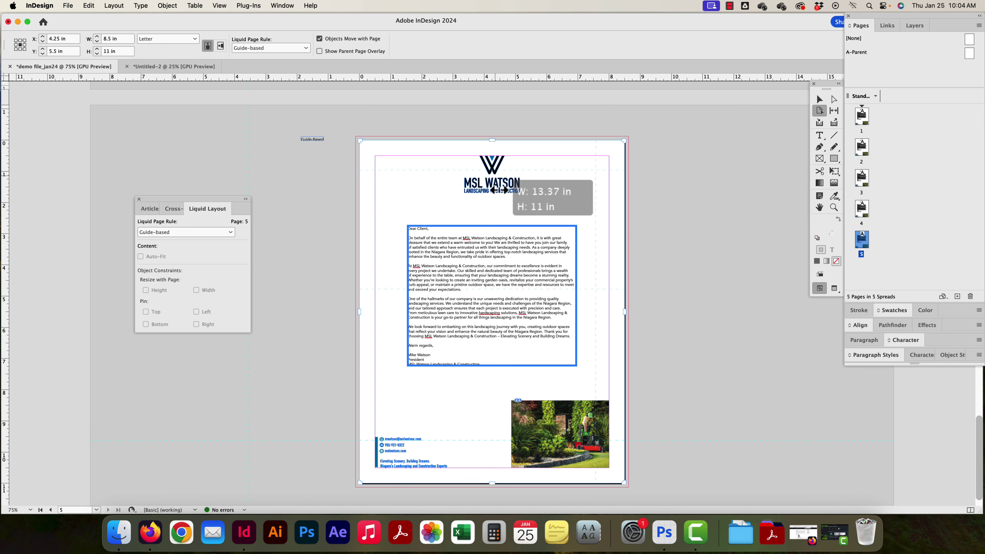
{"action": "mouse_move", "coordinate": [626, 314]}
{"action": "left_mouse_down"}
{"action": "mouse_move", "coordinate": [700, 313]}
{"action": "mouse_move", "coordinate": [625, 310]}
{"action": "left_mouse_up"}
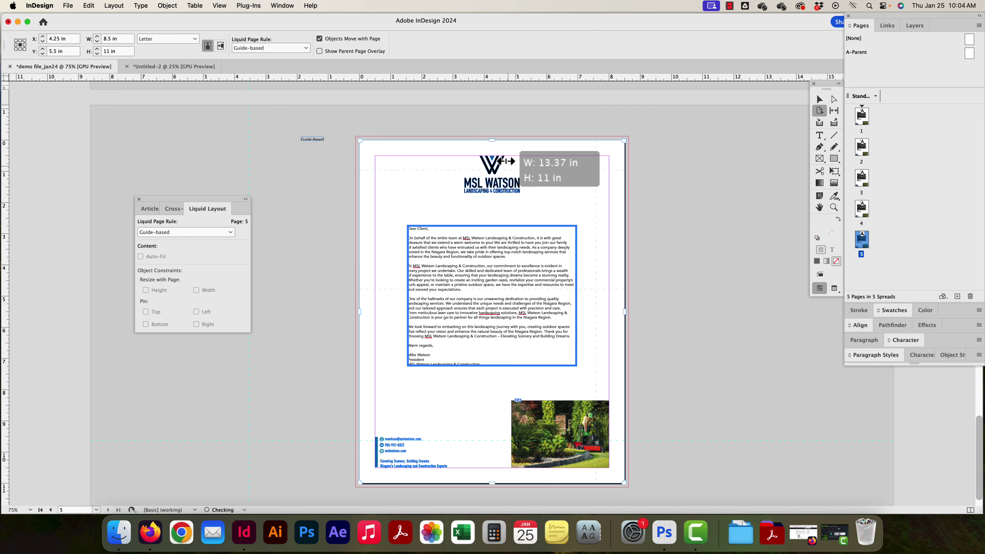
{"action": "left_click_drag", "start_coordinate": [492, 139], "coordinate": [493, 182]}
{"action": "mouse_move", "coordinate": [359, 311]}
{"action": "left_mouse_down"}
{"action": "mouse_move", "coordinate": [8, 316]}
{"action": "mouse_move", "coordinate": [360, 311]}
{"action": "left_mouse_up"}
- Add a vertical liquid guide through the centre of the logo and preview page 5 at other heights, such as 11.86 in, and widths
{"action": "left_click_drag", "start_coordinate": [493, 233], "coordinate": [537, 234]}
{"action": "left_click_drag", "start_coordinate": [491, 193], "coordinate": [492, 194]}
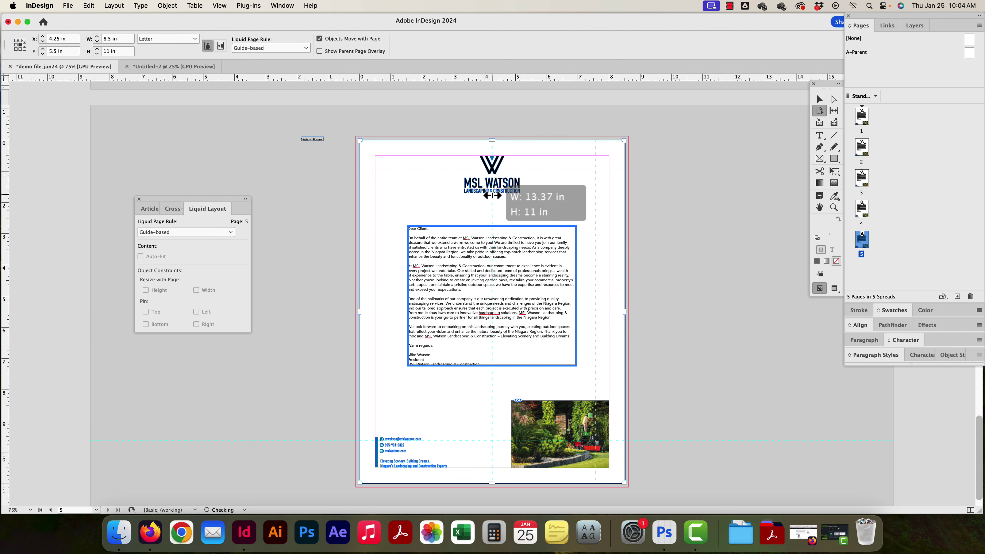
{"action": "left_click_drag", "start_coordinate": [498, 136], "coordinate": [503, 108]}
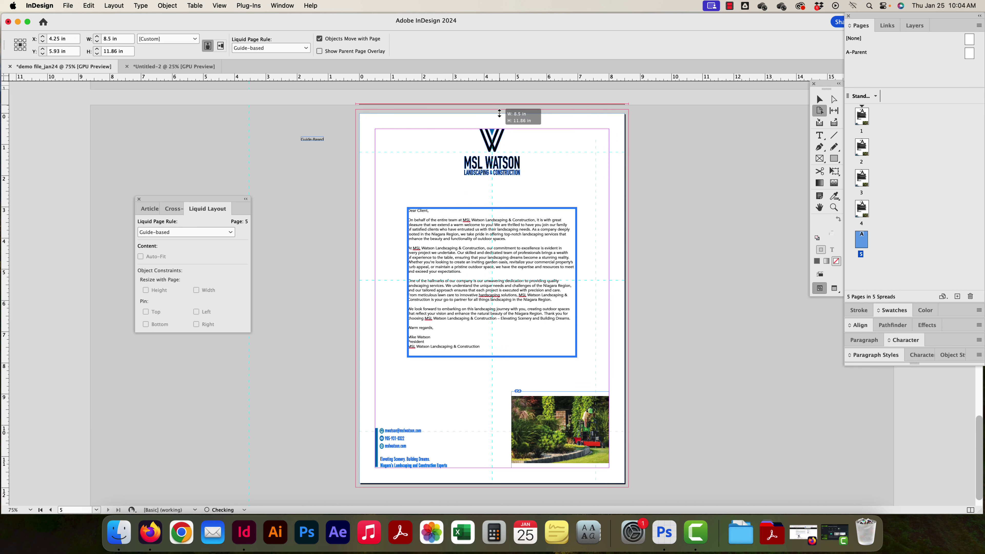
{"action": "key", "text": "Escape"}
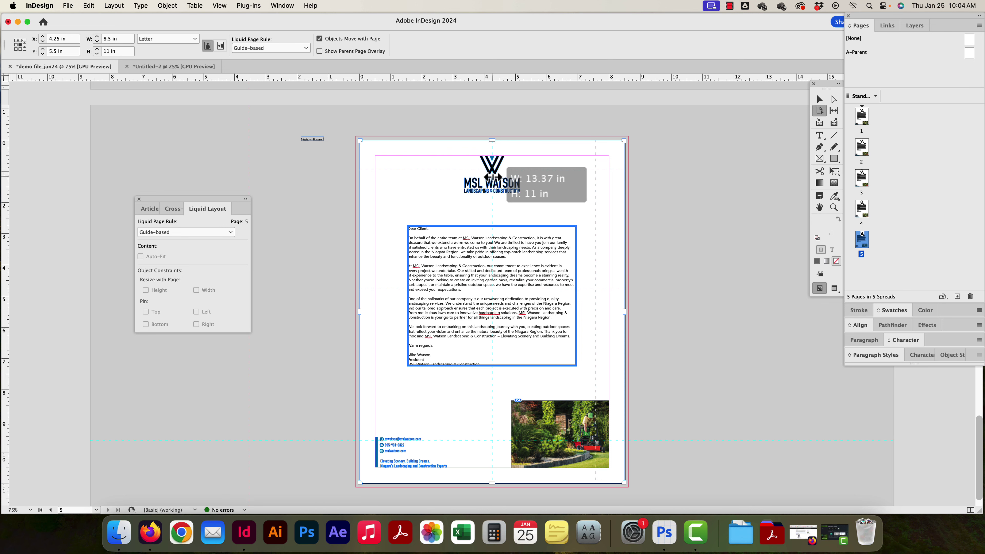
{"action": "mouse_move", "coordinate": [493, 134]}
{"action": "left_mouse_down"}
{"action": "mouse_move", "coordinate": [492, 105]}
{"action": "mouse_move", "coordinate": [492, 135]}
{"action": "left_mouse_up"}
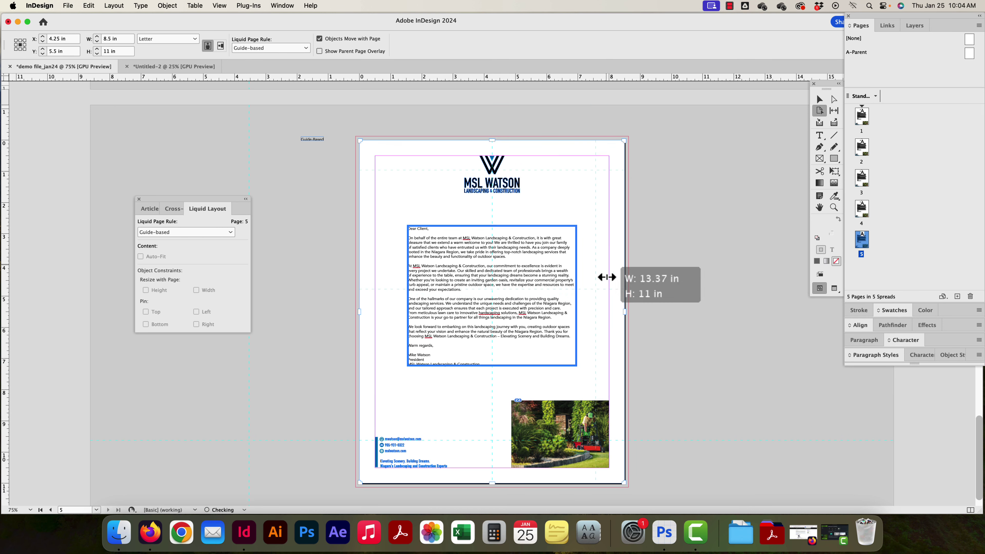
{"action": "mouse_move", "coordinate": [626, 311]}
{"action": "left_mouse_down"}
{"action": "mouse_move", "coordinate": [731, 311]}
{"action": "mouse_move", "coordinate": [625, 315]}
{"action": "left_mouse_up"}
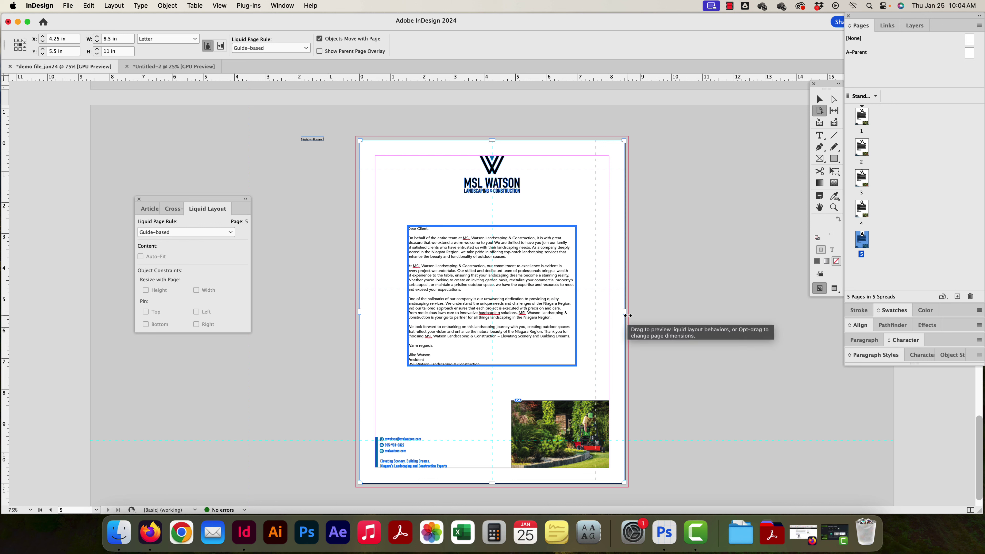
{"action": "left_click_drag", "start_coordinate": [627, 315], "coordinate": [319, 47]}
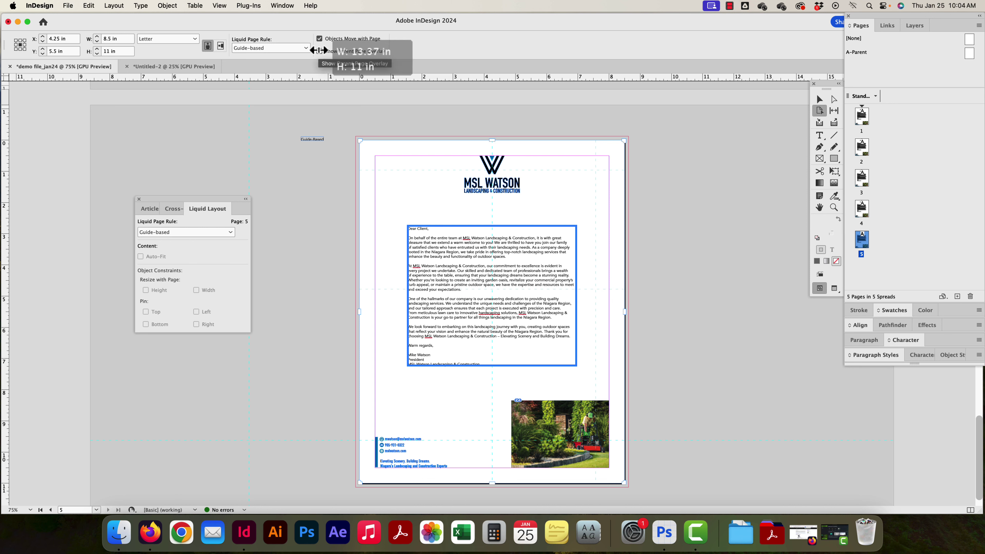
- Turn on Show Parent Page Overlay for page 5 and preview the page at other widths
{"action": "left_click", "coordinate": [319, 51]}
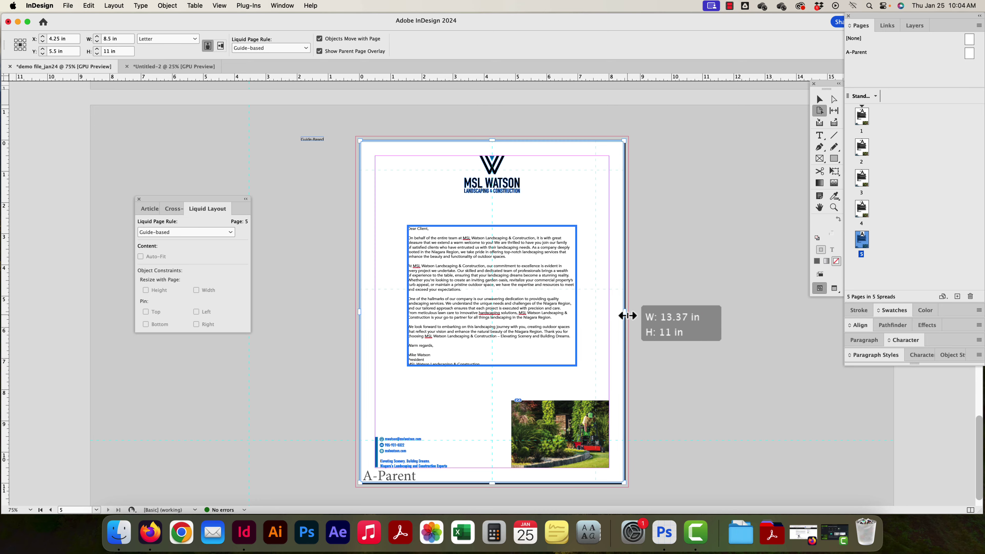
{"action": "left_click_drag", "start_coordinate": [627, 315], "coordinate": [663, 233]}
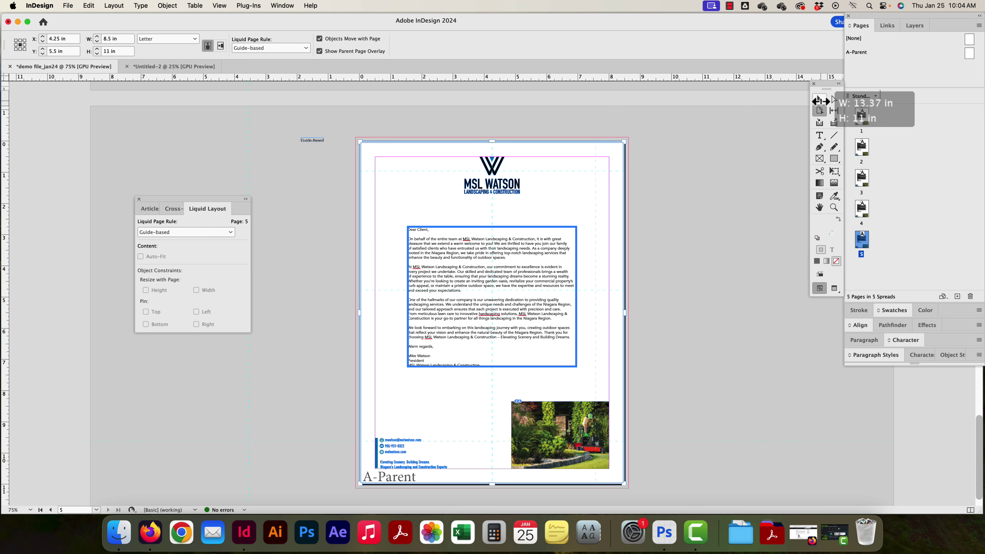
- Switch to the Selection tool and look back over the preceding demo pages, from page 4 to page 2
{"action": "scroll", "coordinate": [373, 327], "scroll_direction": "up", "scroll_amount": 10}
{"action": "key", "text": "v"}
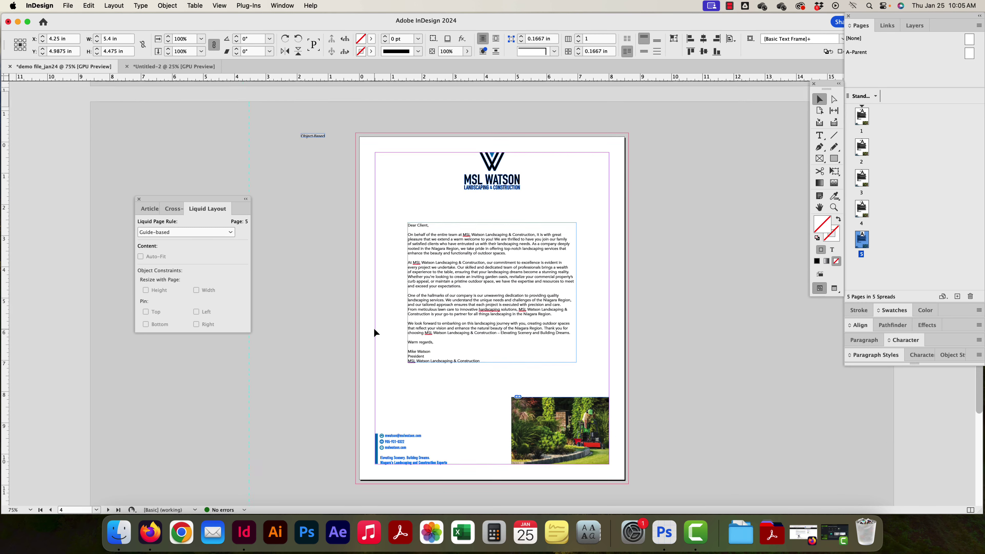
{"action": "scroll", "coordinate": [374, 327], "scroll_direction": "up", "scroll_amount": 10}
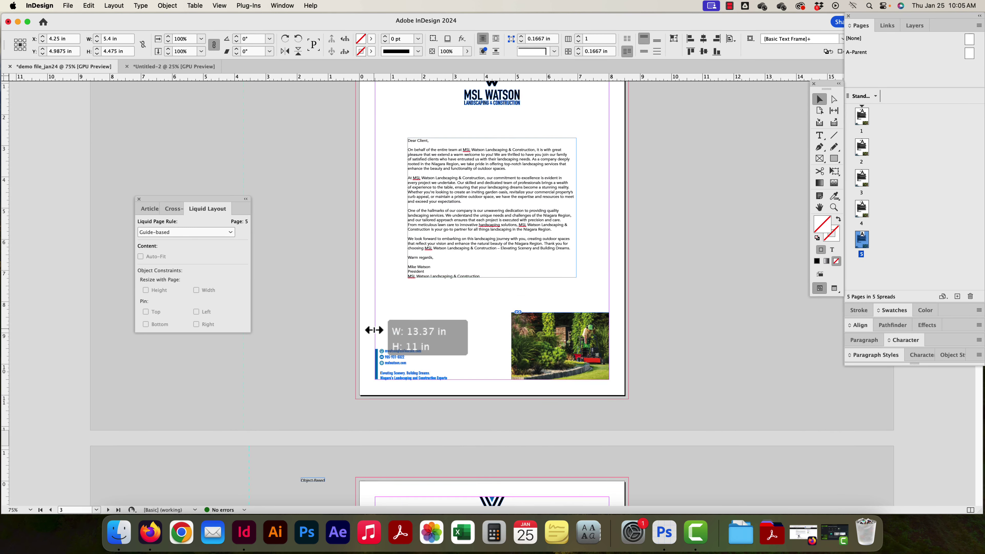
{"action": "scroll", "coordinate": [373, 330], "scroll_direction": "up", "scroll_amount": 3}
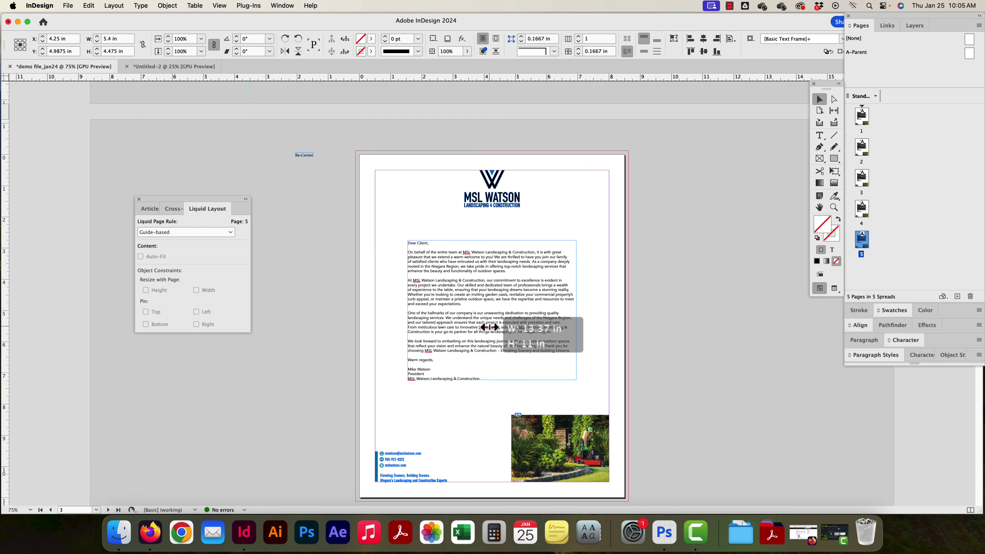
{"action": "scroll", "coordinate": [488, 329], "scroll_direction": "up", "scroll_amount": 20}
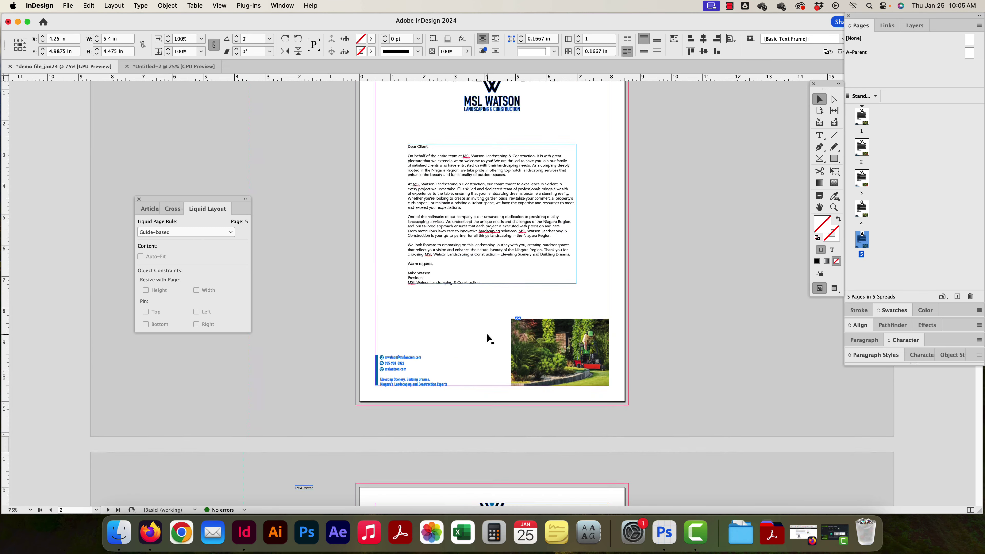